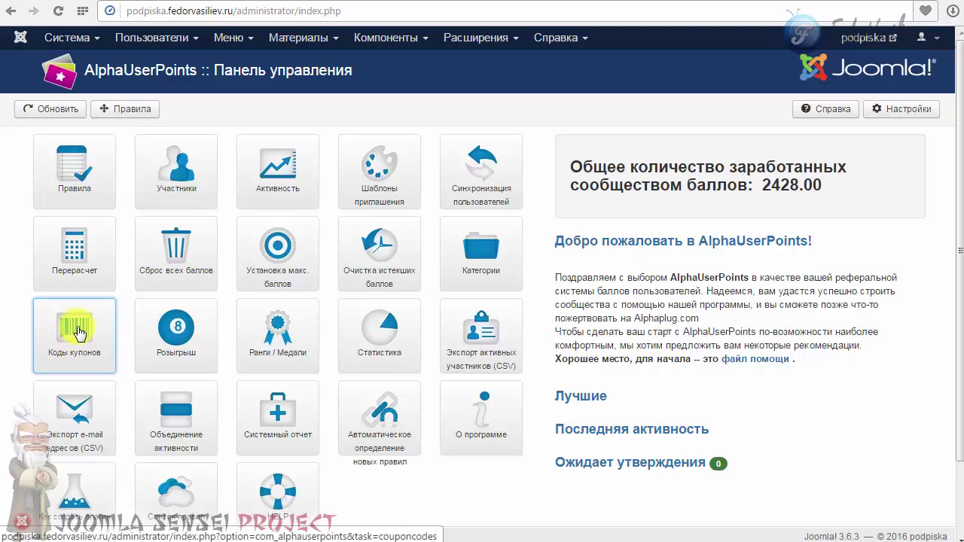
- Create a new coupon with an automatically generated code and the description "новый"
left_click(72, 333)
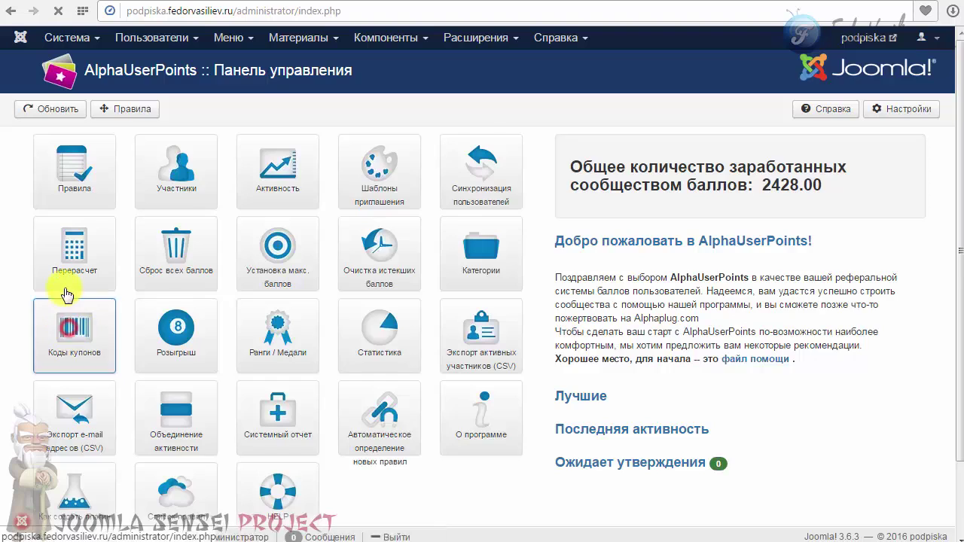
left_click(258, 109)
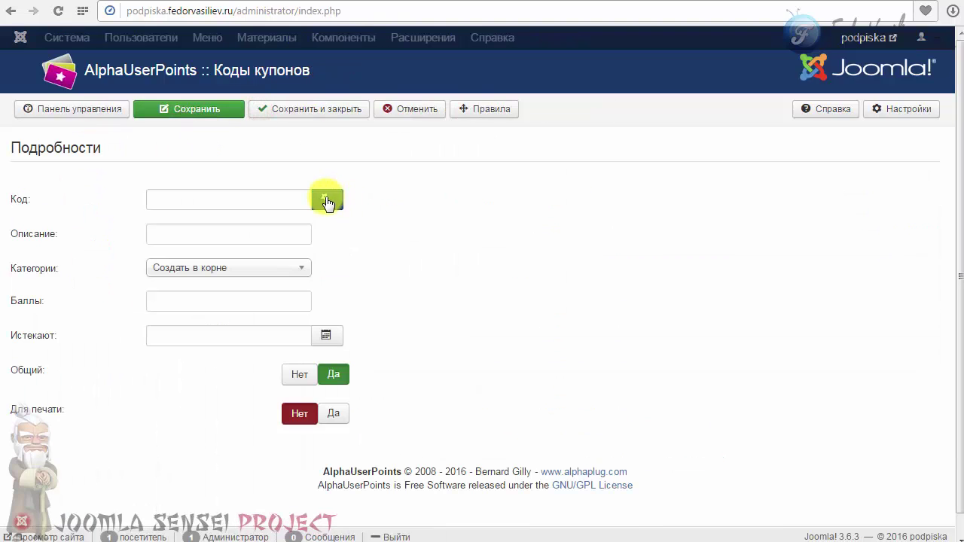
left_click(326, 198)
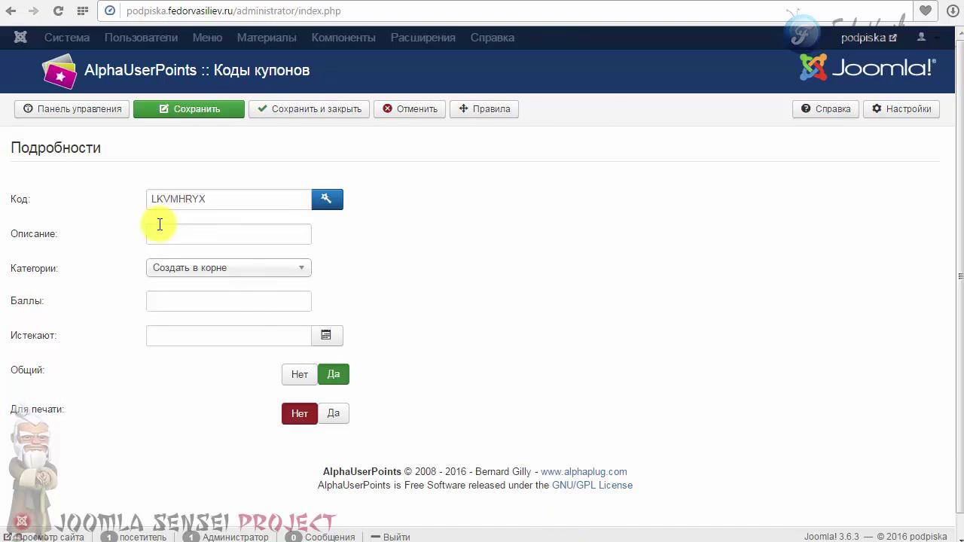
left_click(168, 234)
type("новый")
- Assign the coupon to the category "купоны", set its points to 2200, and save and close it
left_click(196, 267)
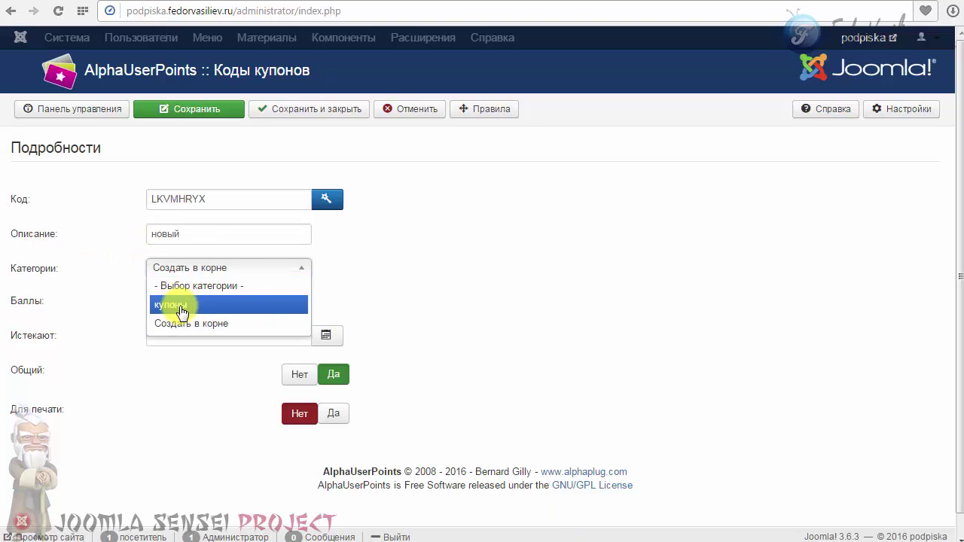
left_click(180, 305)
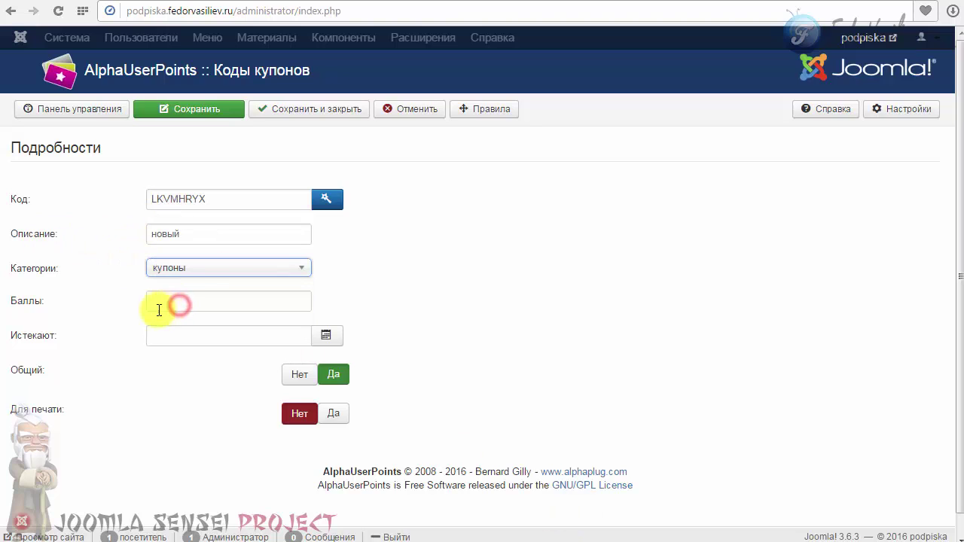
left_click(199, 304)
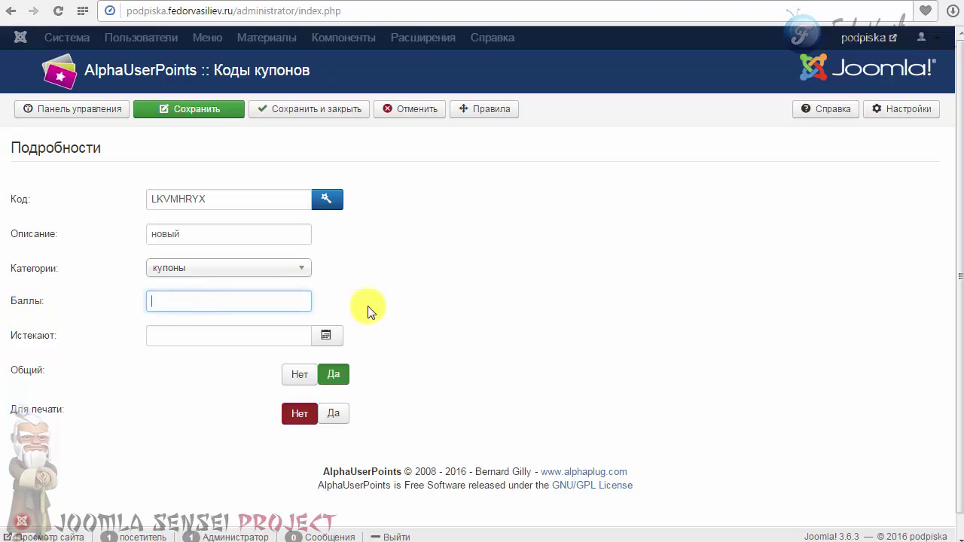
type("2")
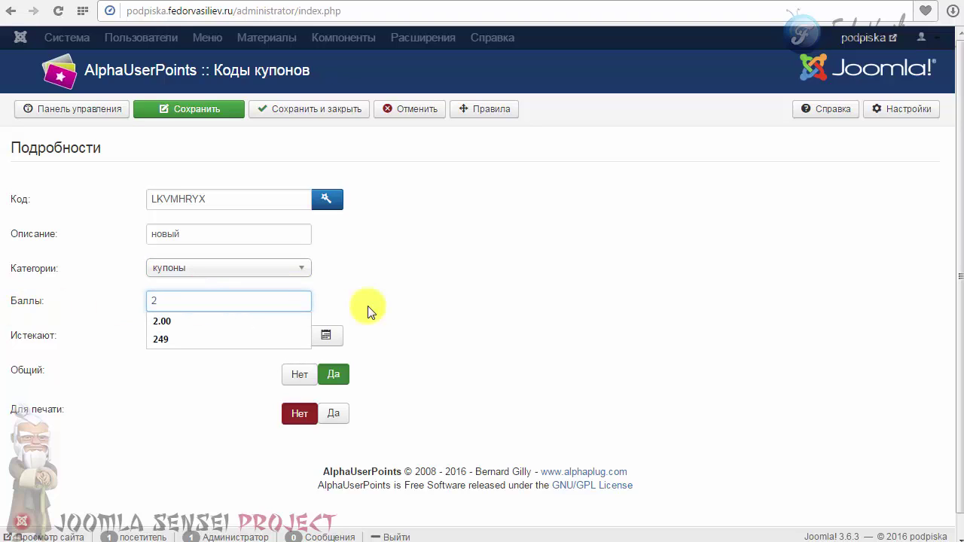
type("200")
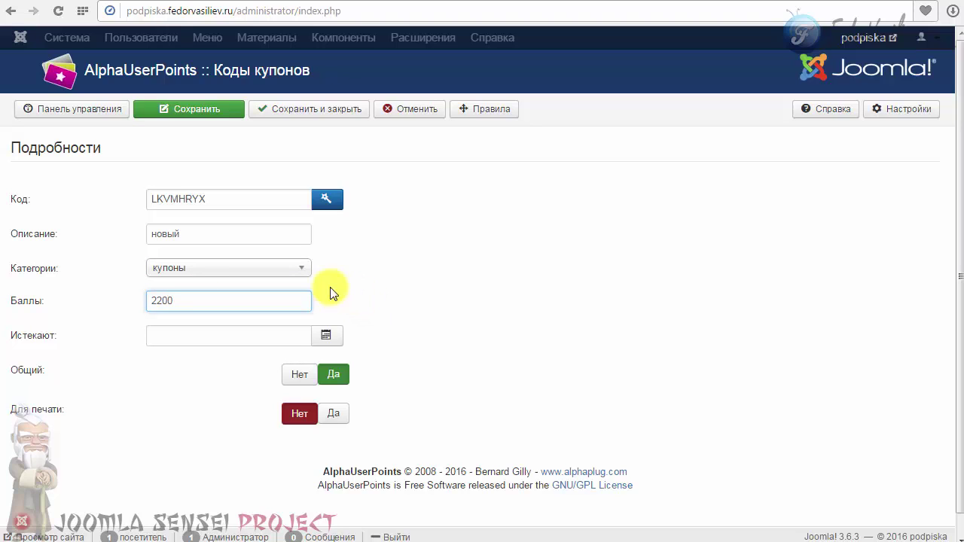
double_click(191, 300)
left_click(329, 111)
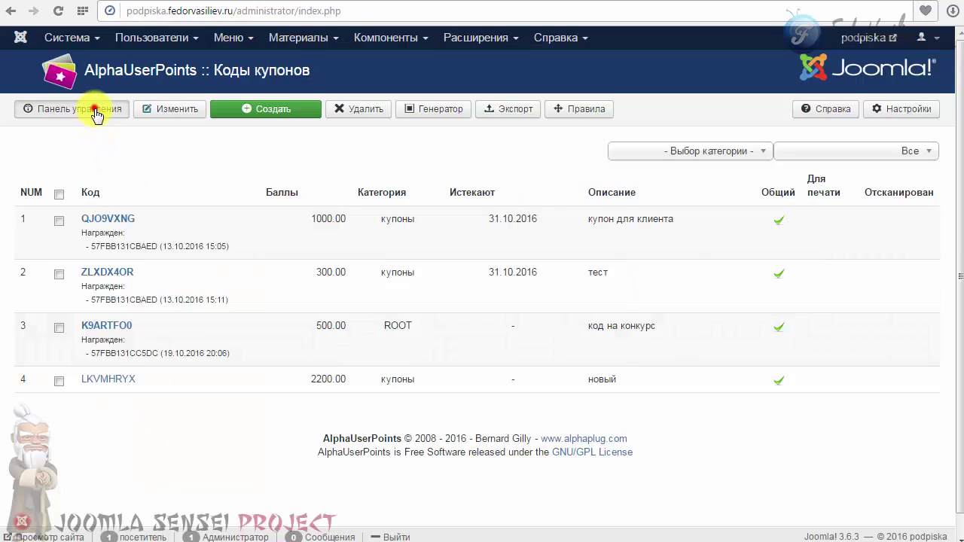
- Create a new raffle (Розыгрыш) with the description "новый" in the root category and enable registration
left_click(97, 113)
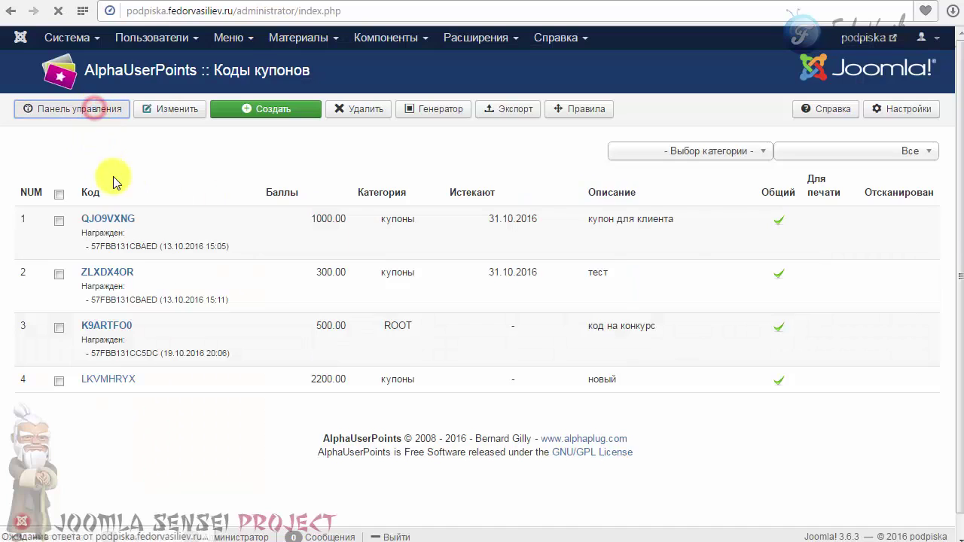
left_click(164, 347)
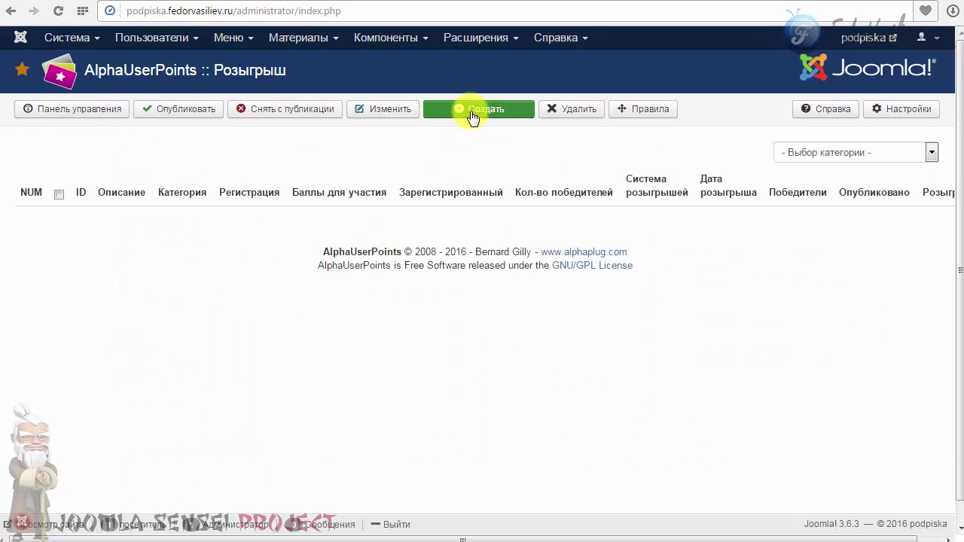
left_click(468, 118)
left_click(217, 186)
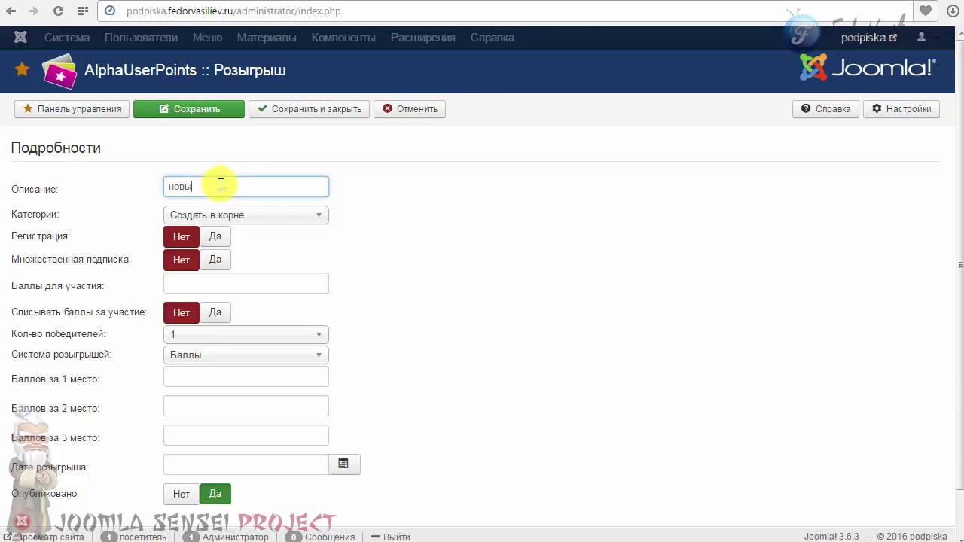
left_click(263, 215)
left_click(265, 214)
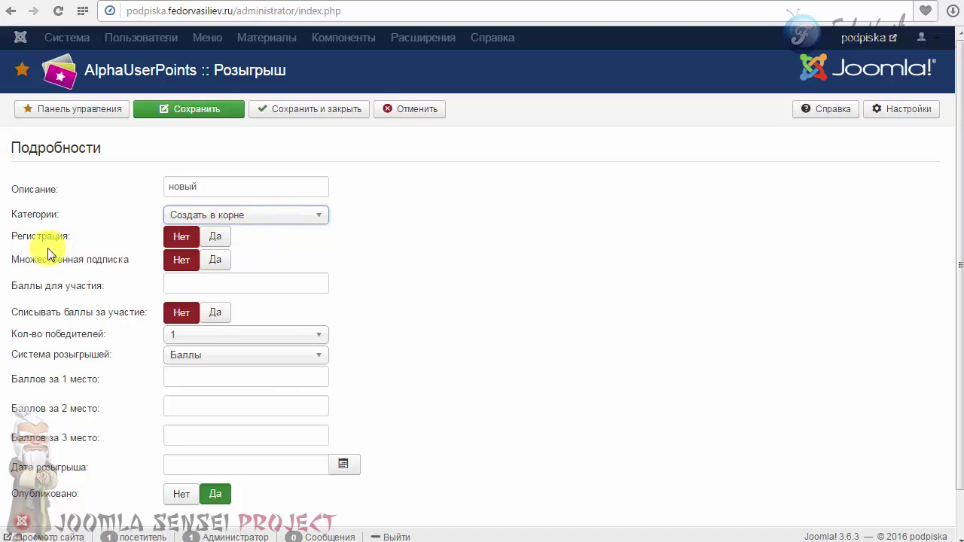
left_click(216, 238)
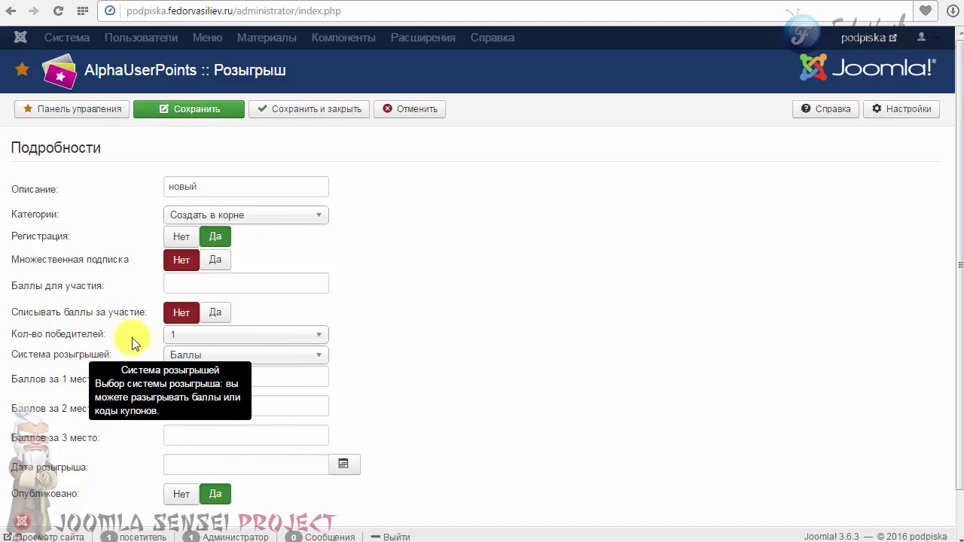
- Set the raffle system to "Коды купонов" with one winner and assign the 2200-point coupon to first place
left_click(176, 332)
left_click(198, 336)
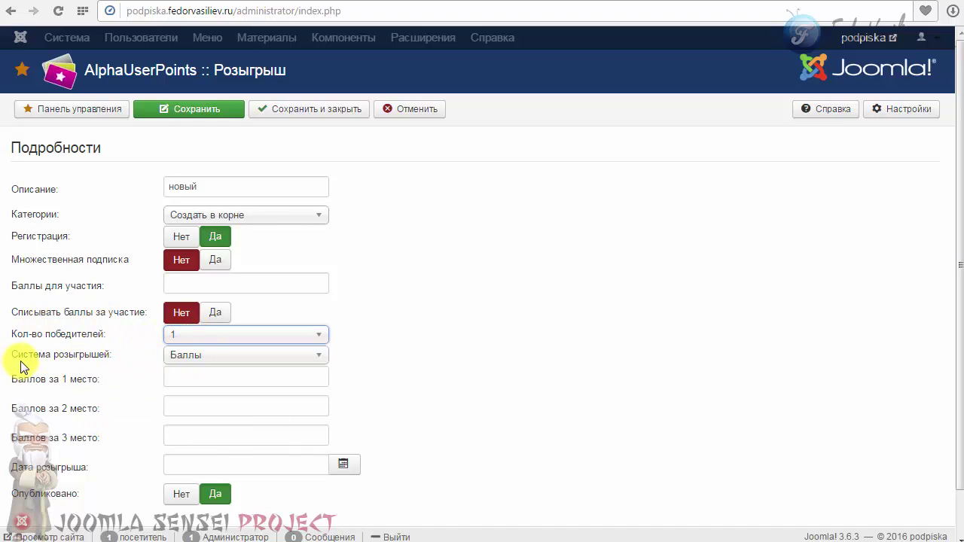
left_click(194, 353)
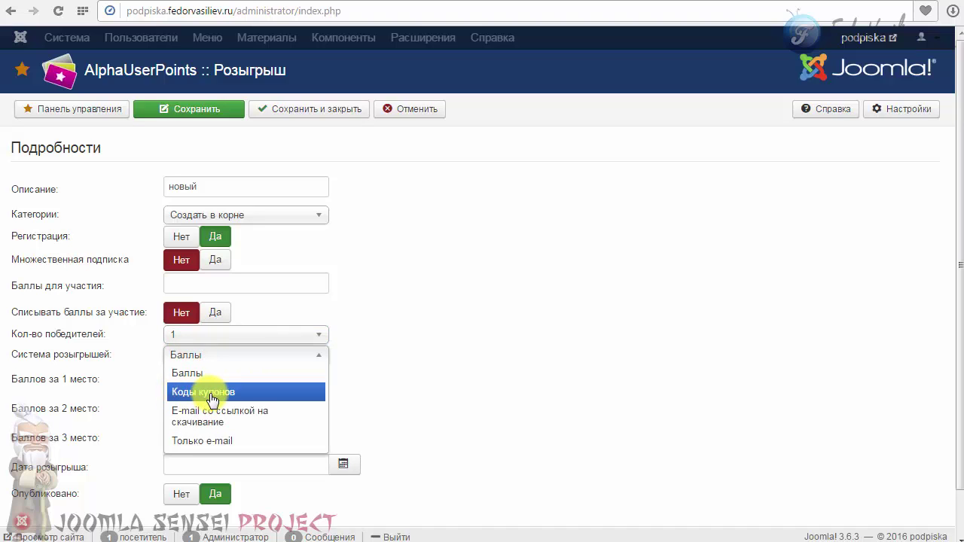
left_click(213, 392)
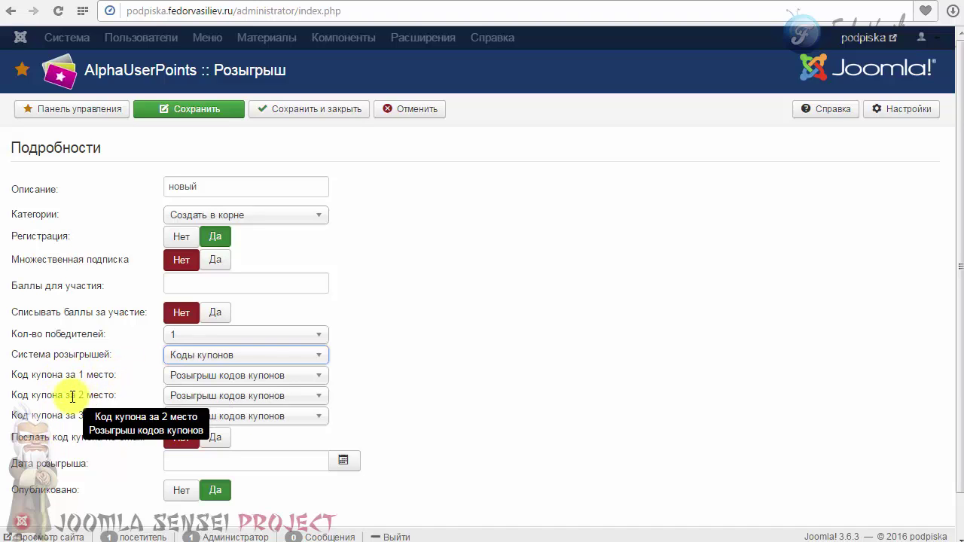
left_click(184, 377)
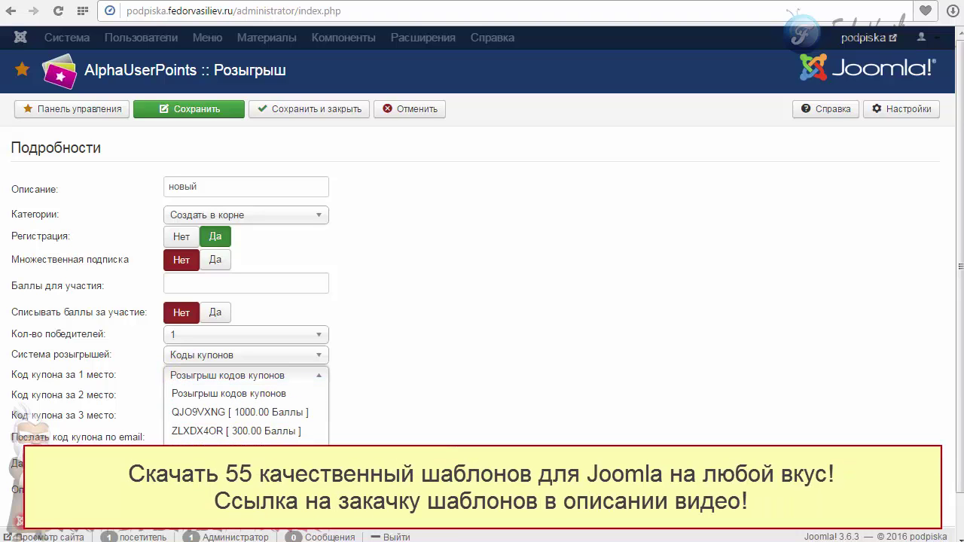
left_click(226, 449)
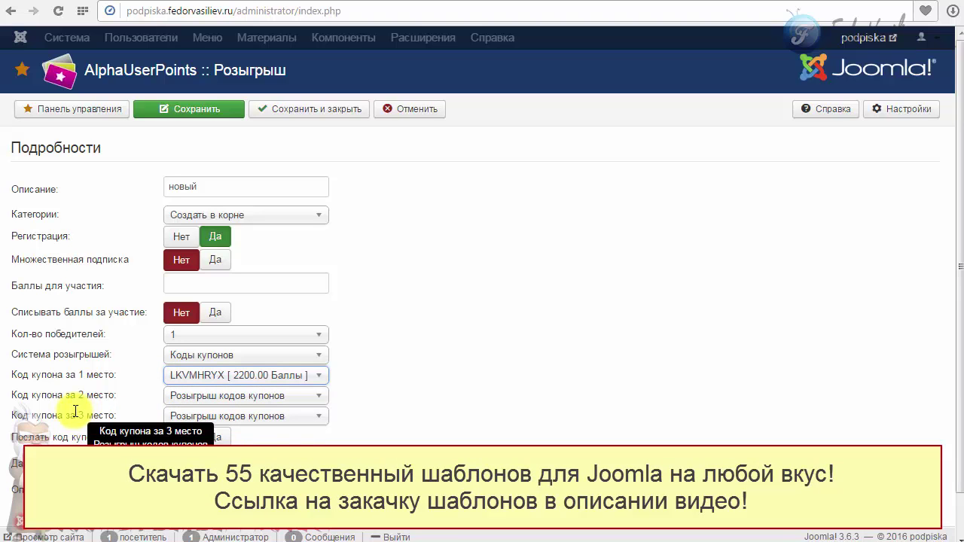
left_click(191, 395)
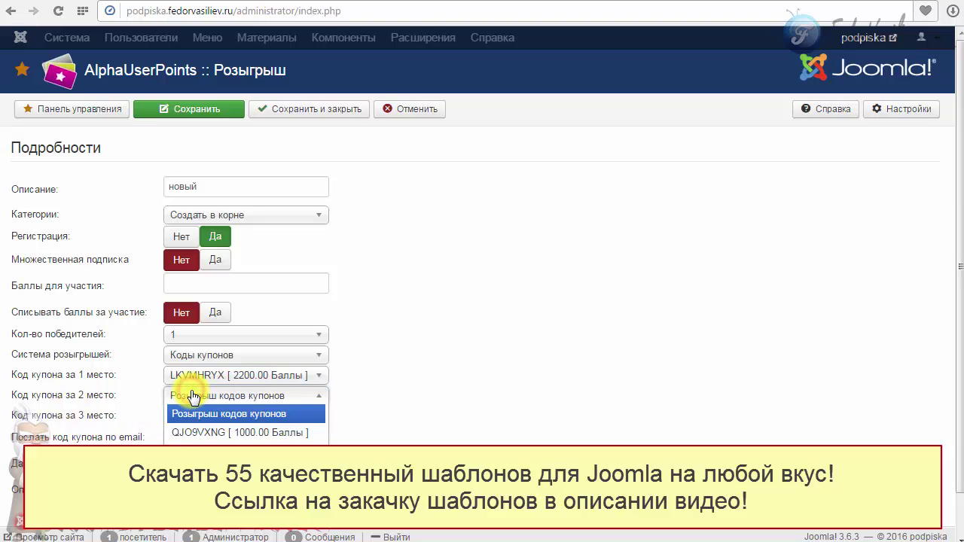
left_click(368, 411)
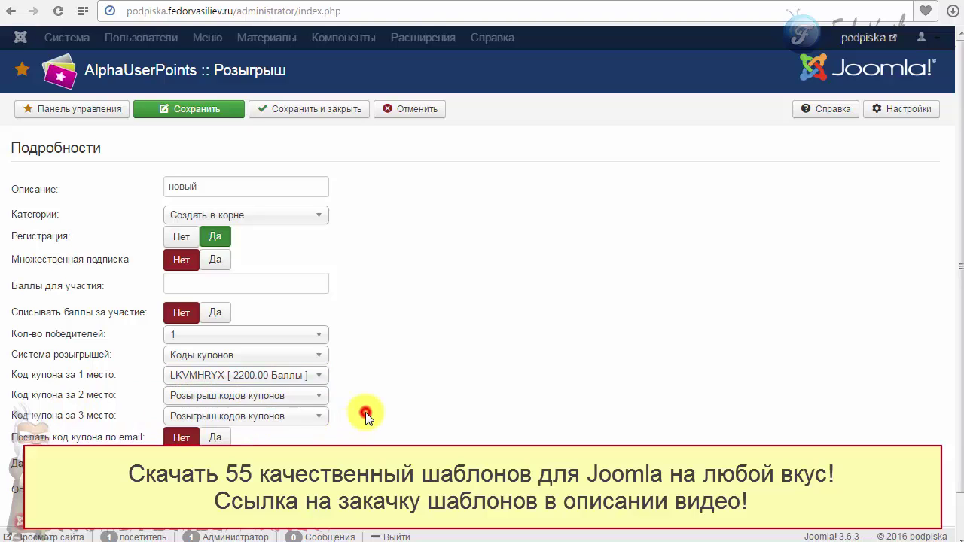
left_click(178, 336)
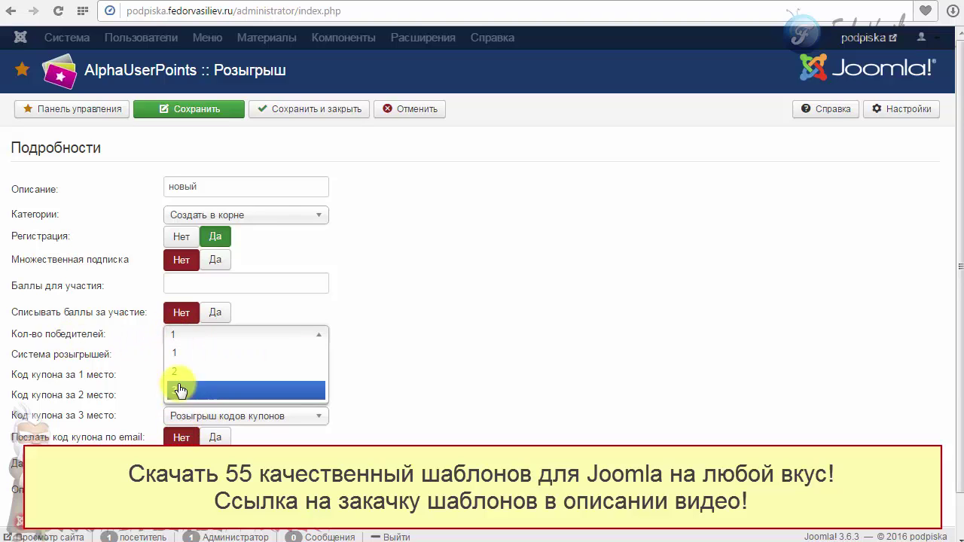
left_click(339, 347)
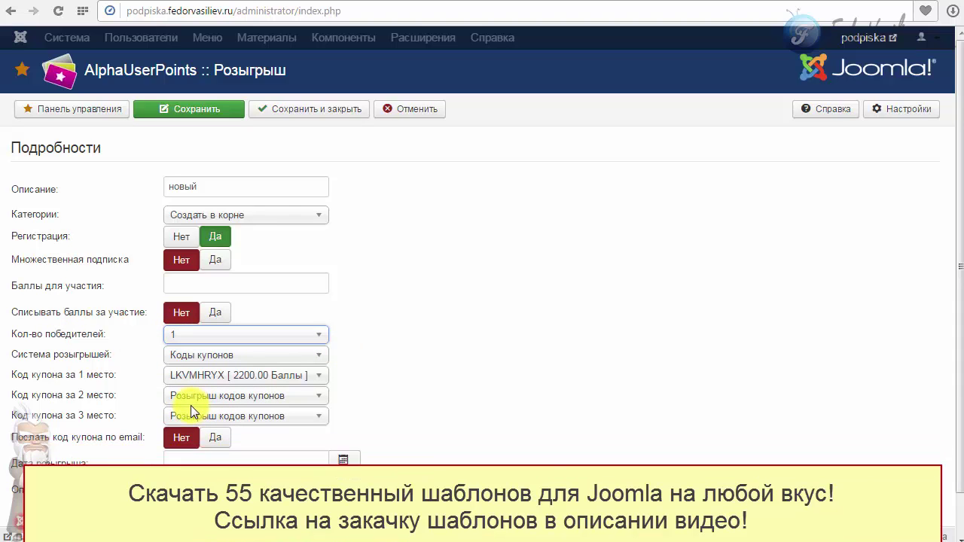
- Enable sending the coupon code by email, set the raffle date to 20 October 2016, and save and close the raffle
left_click(216, 440)
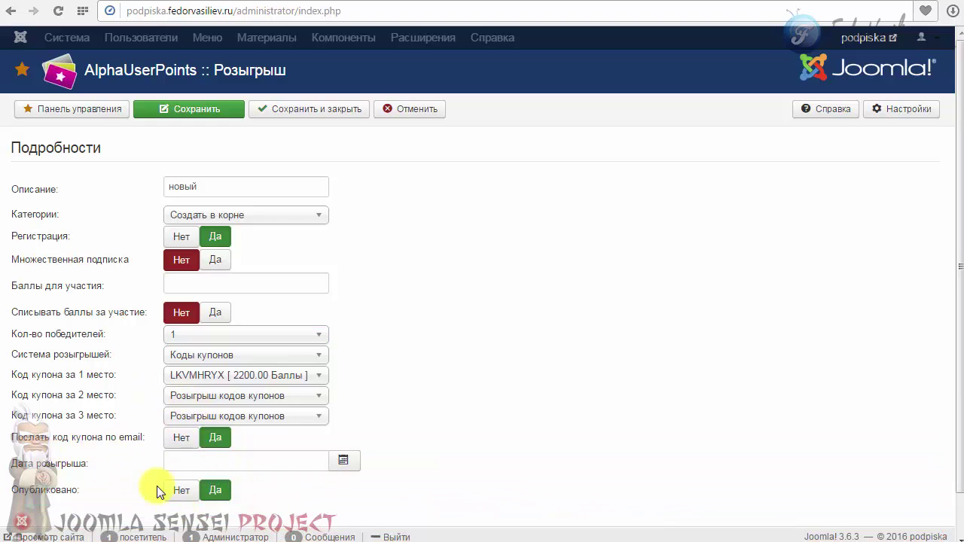
left_click(344, 460)
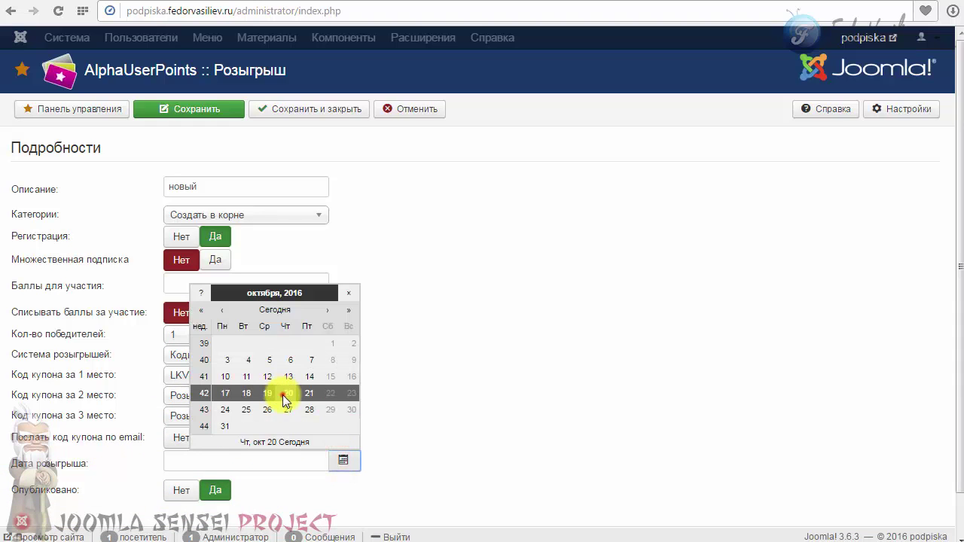
left_click(288, 393)
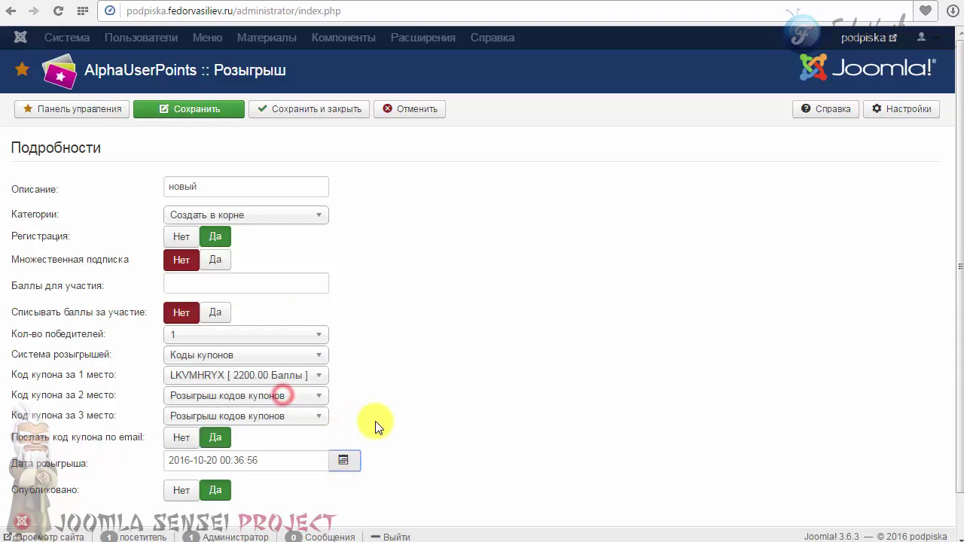
left_click(307, 110)
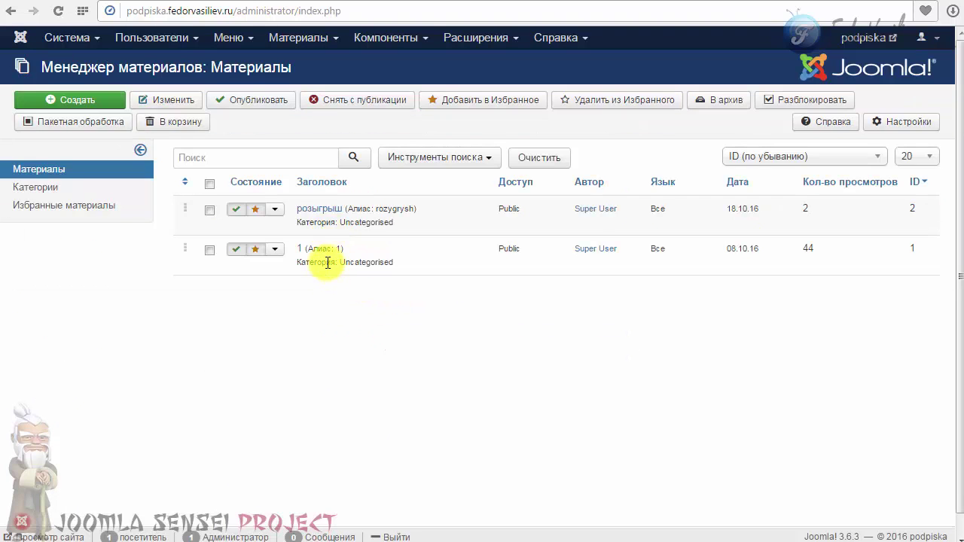
- Open the article "розыгрыш" for editing and delete its existing body text
left_click(328, 213)
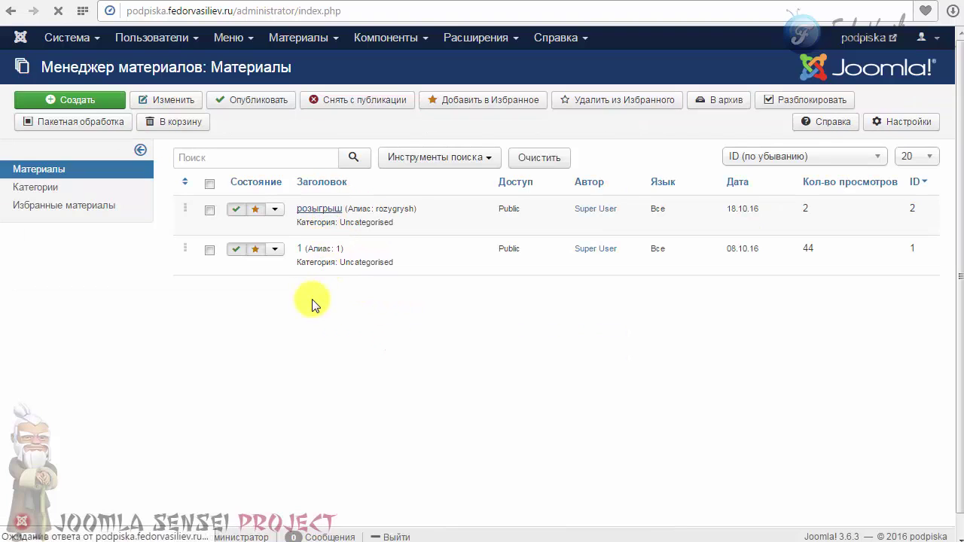
left_click_drag(125, 311, 16, 308)
key("Delete")
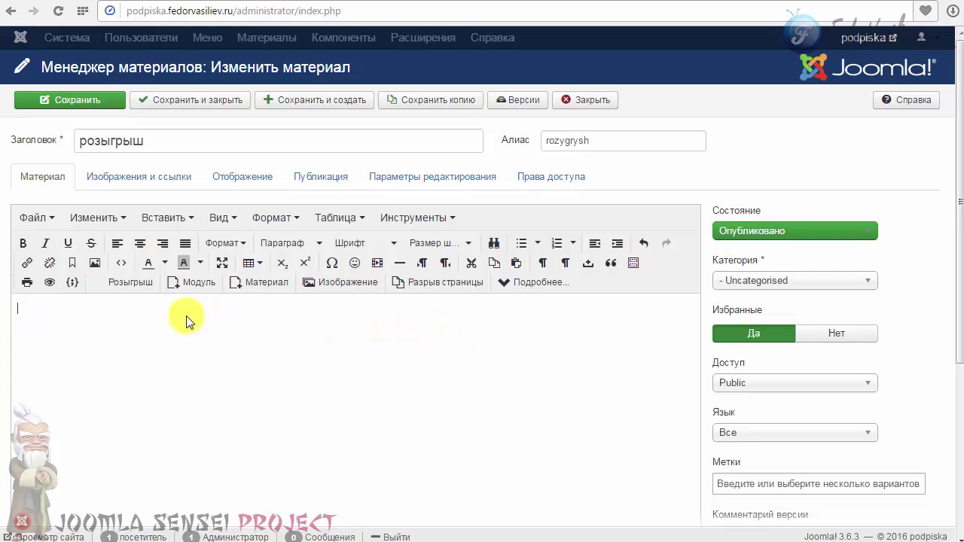
- Insert the raffle "новый" into the article body and save and close the article
left_click(139, 292)
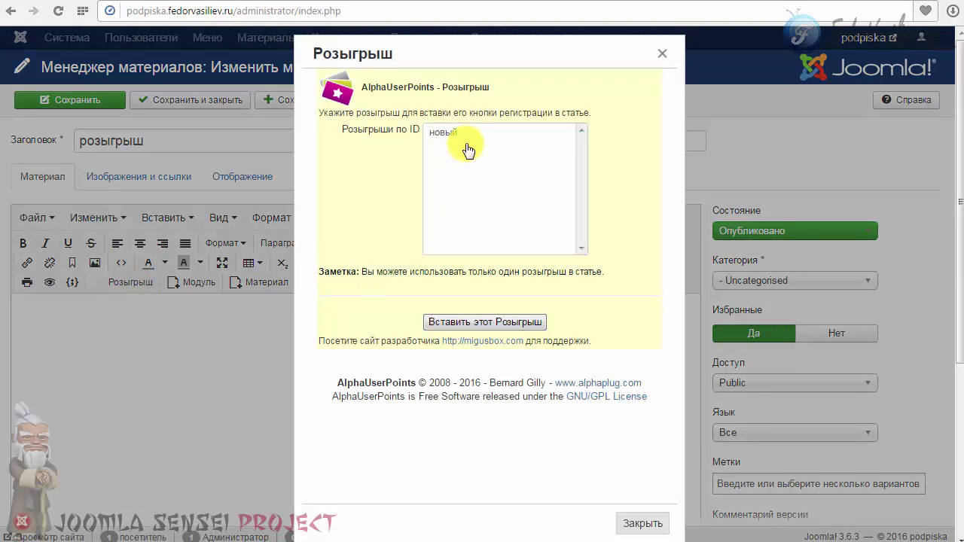
left_click(452, 133)
left_click(483, 321)
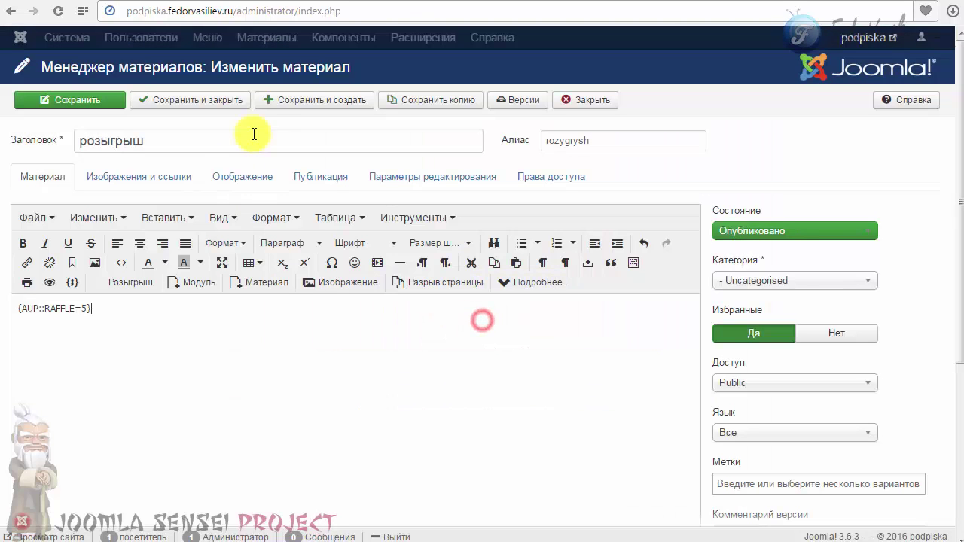
left_click(223, 100)
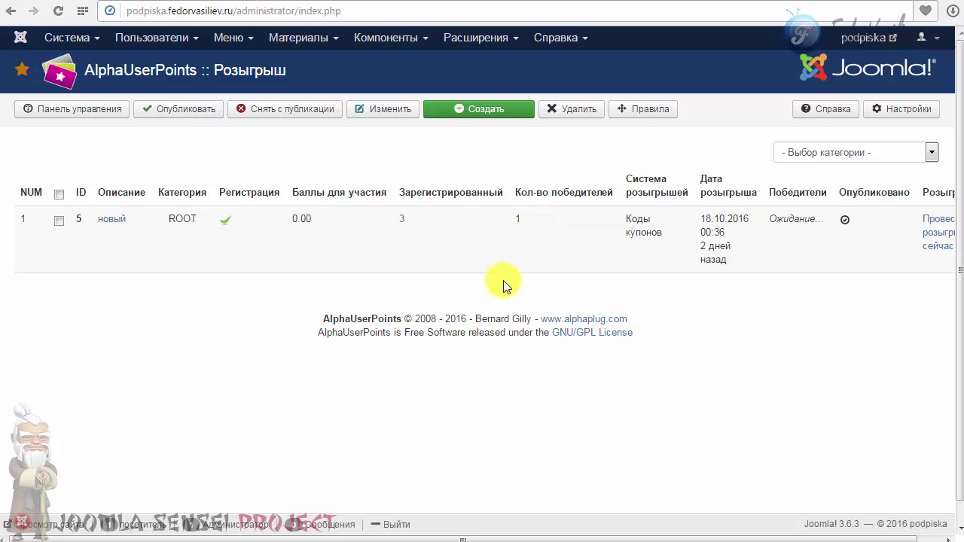
- Examine the registered participants and the draw option for the raffle "новый" in the raffle list
left_click_drag(397, 191, 499, 188)
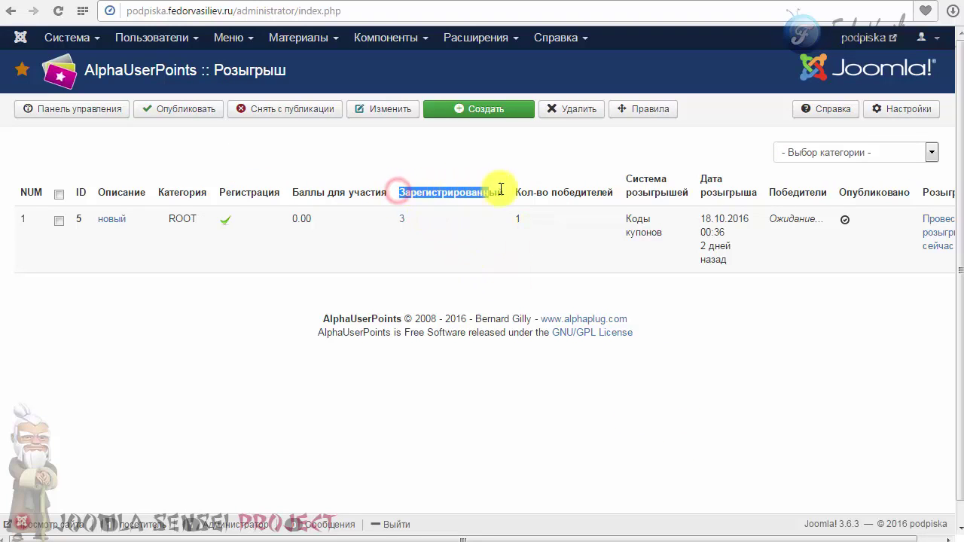
left_click(477, 248)
left_click(472, 245)
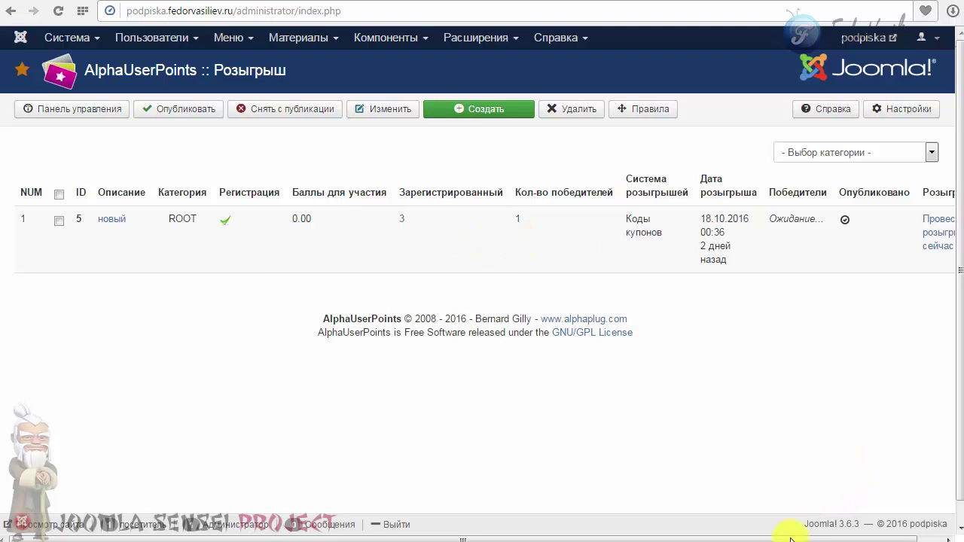
scroll(828, 527, "right", 1)
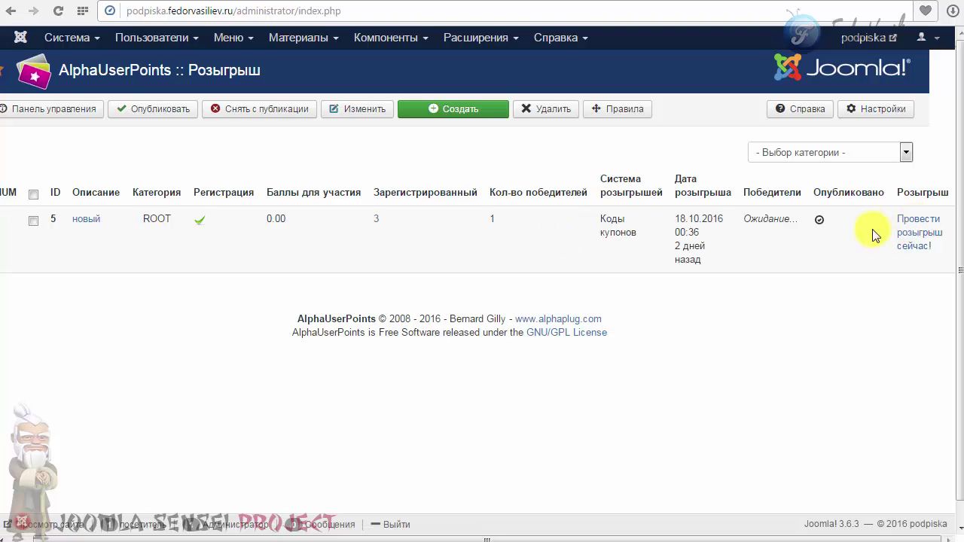
- Run the draw for the raffle "новый" and check the winner listed for it
left_click(911, 220)
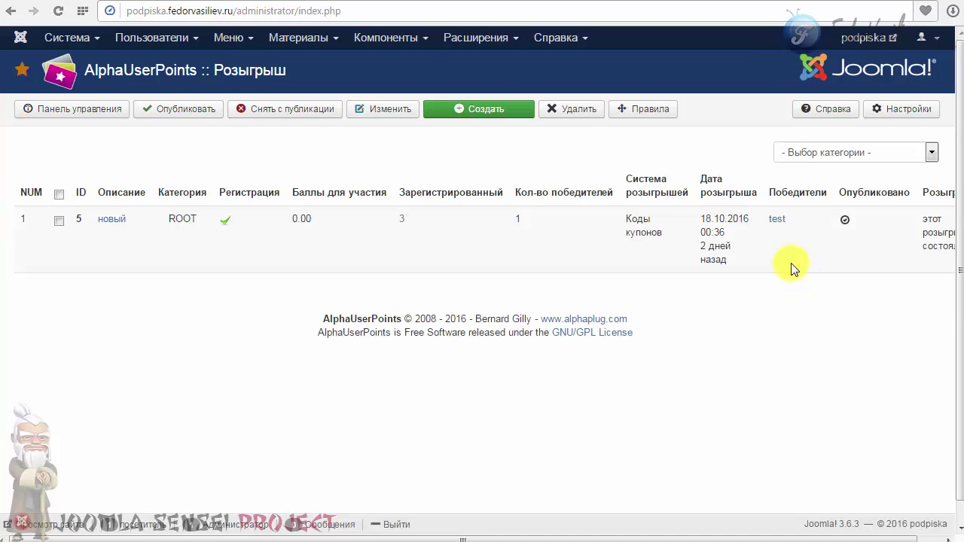
left_click_drag(768, 192, 768, 228)
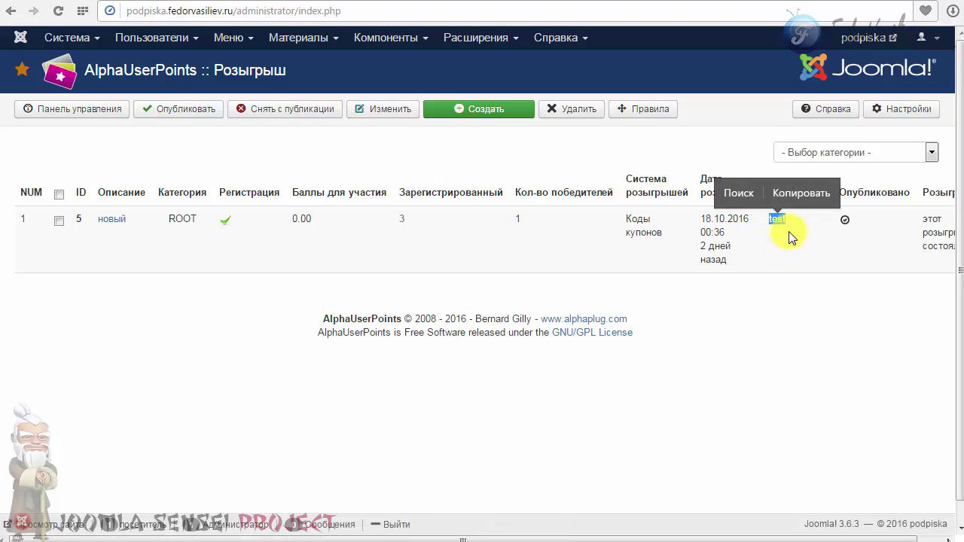
- Switch to Yandex Mail, open the message "Вы выиграли персональный код купона", and copy the coupon code from it
key("ctrl+Tab")
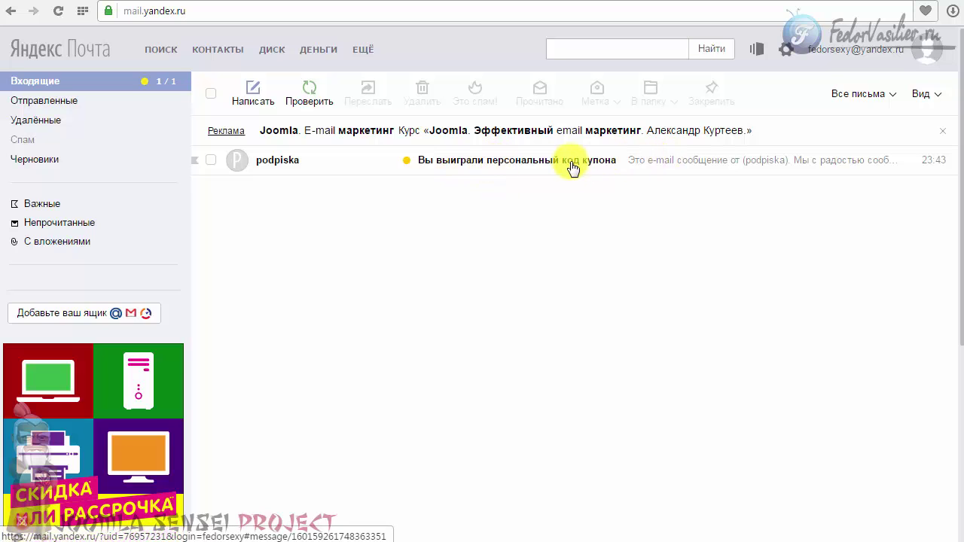
left_click(468, 160)
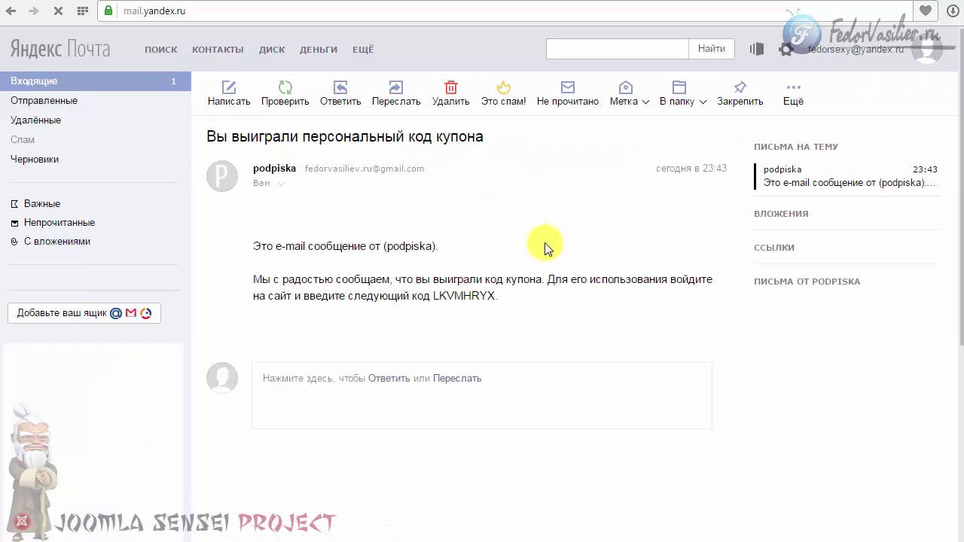
left_click_drag(497, 297, 344, 247)
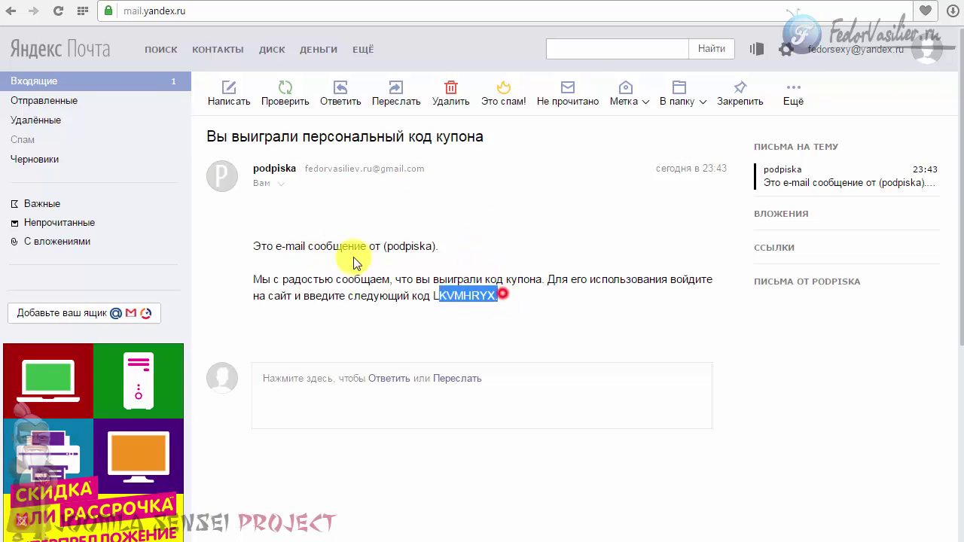
left_click(454, 299)
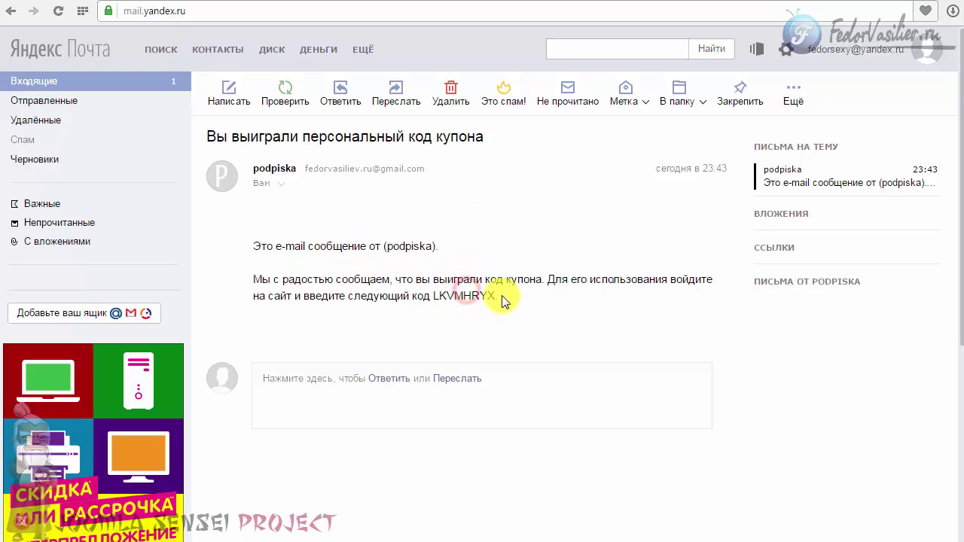
left_click_drag(497, 296, 439, 307)
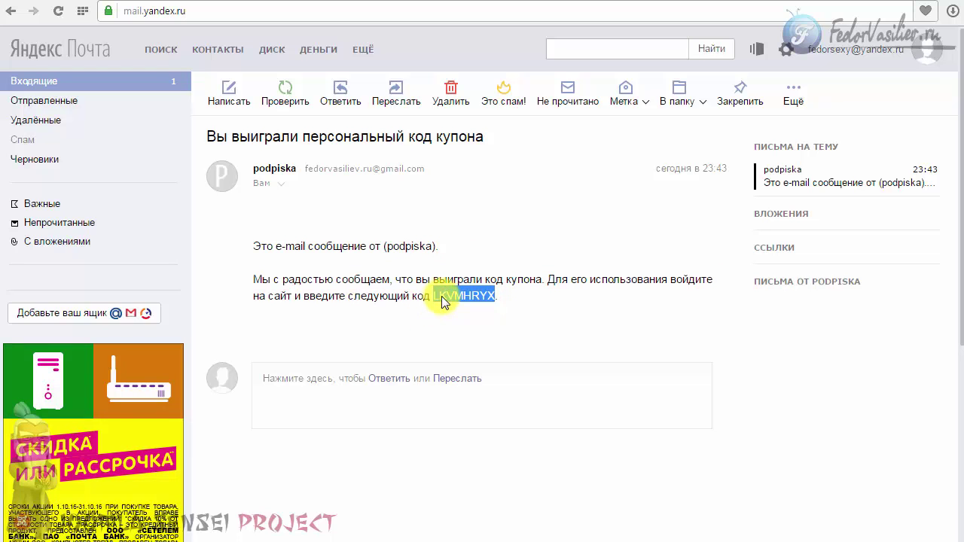
right_click(442, 299)
left_click(477, 344)
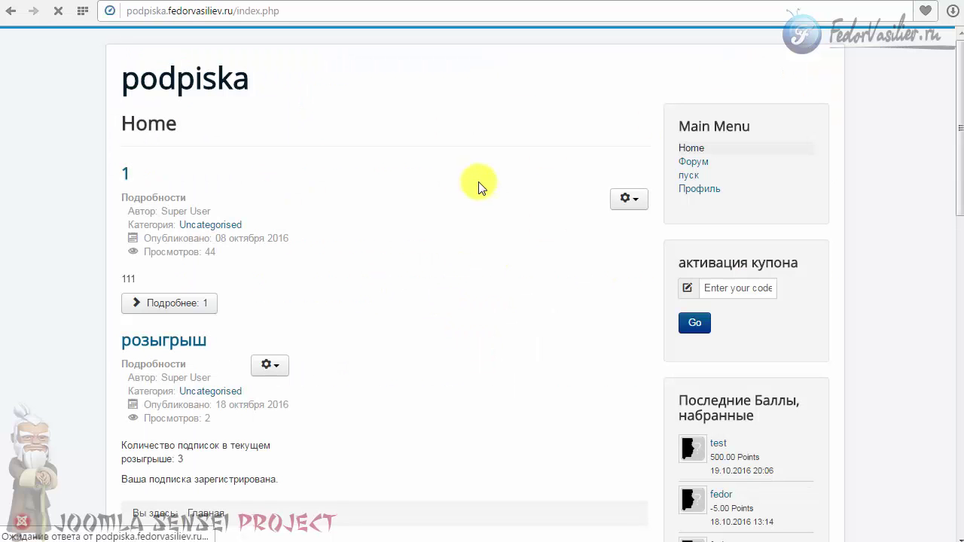
- Return to the AlphaUserPoints administration and check the points balance of user test in the participants list
left_click_drag(959, 184, 954, 400)
left_click(560, 0)
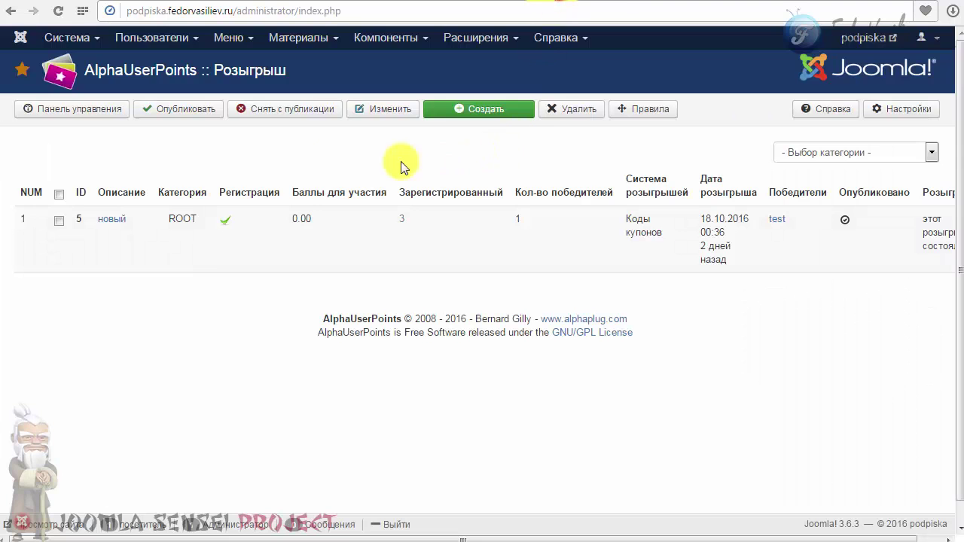
left_click(228, 38)
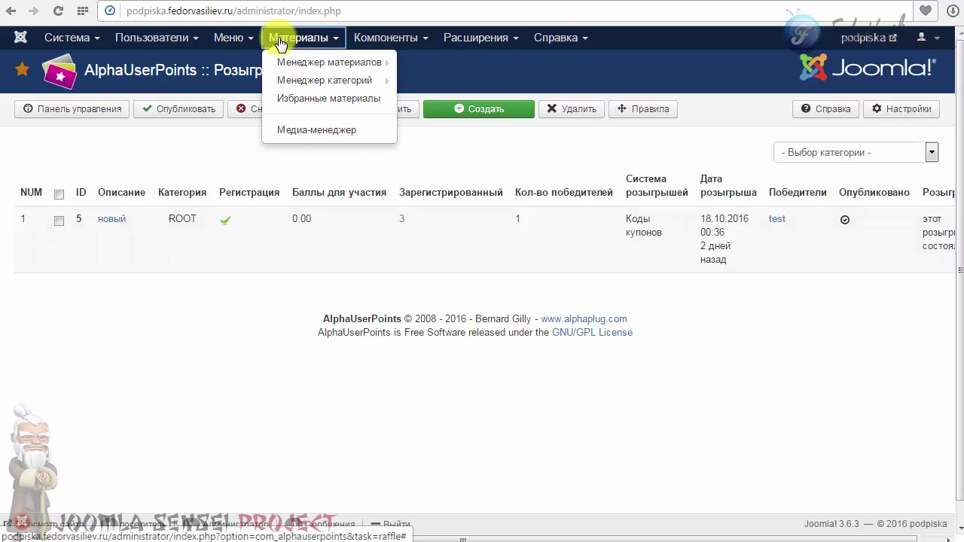
left_click(66, 107)
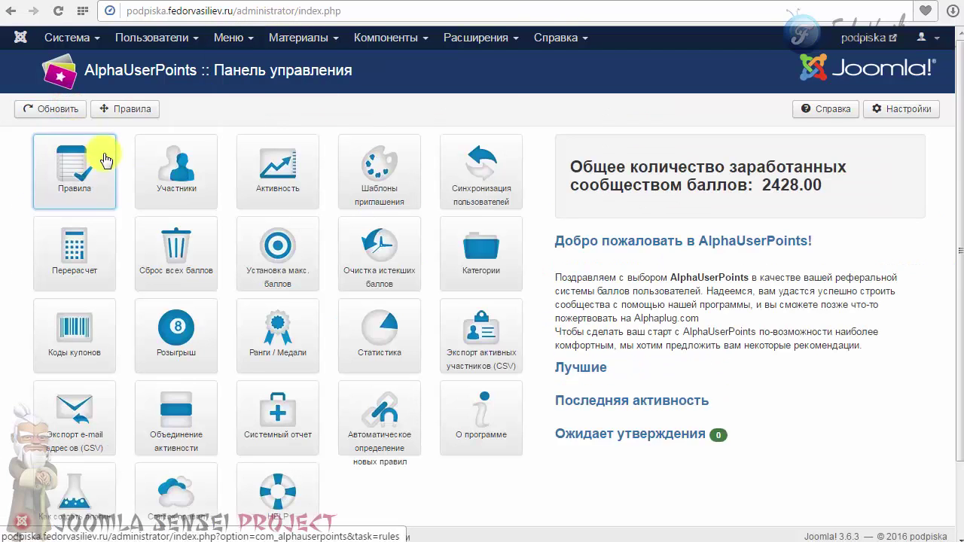
left_click(172, 162)
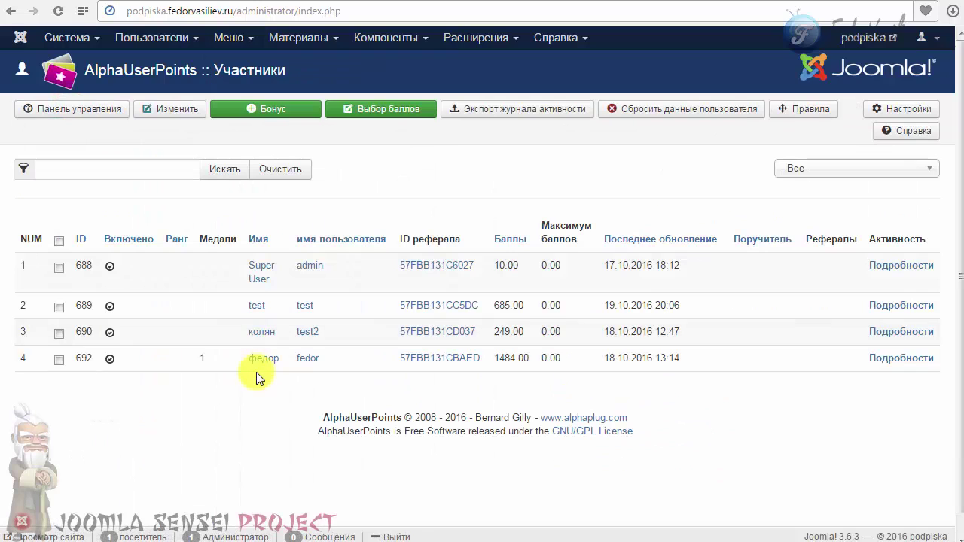
double_click(315, 306)
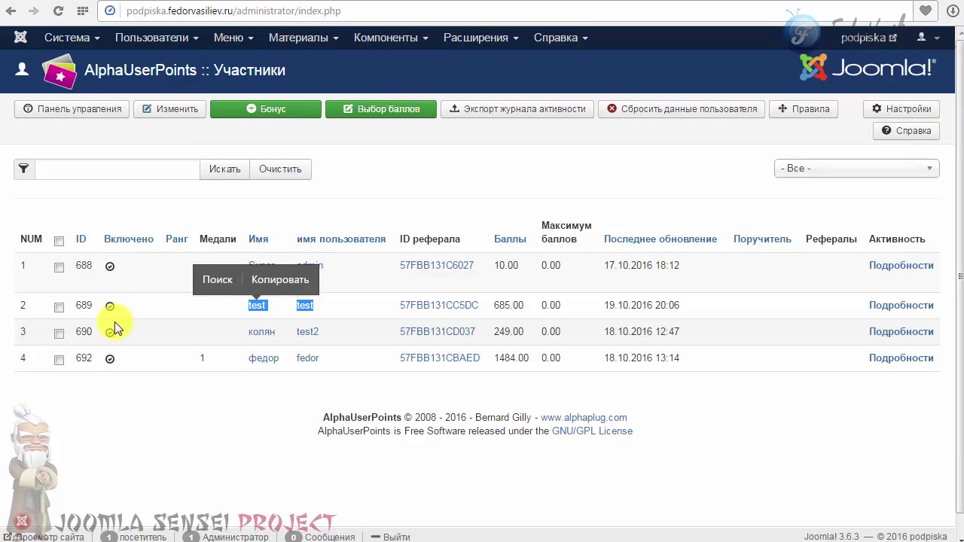
left_click(491, 305)
double_click(508, 305)
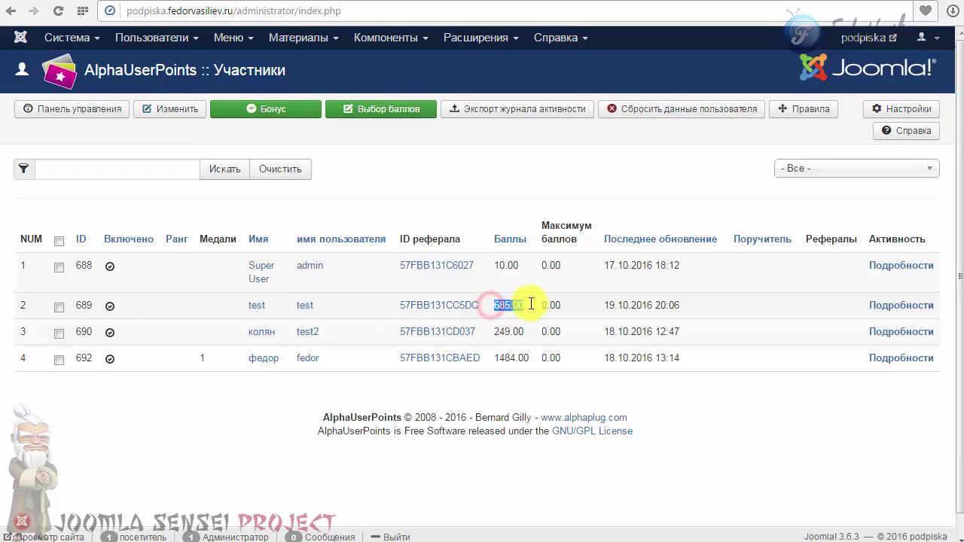
- Switch to the public site, log out of the current account, and log in as test with the saved credentials
left_click(609, 3)
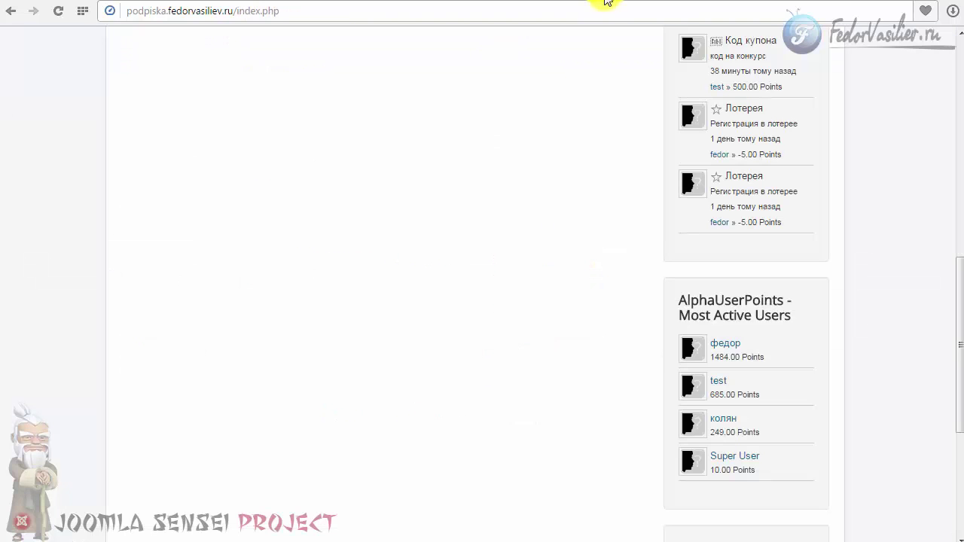
scroll(957, 247, "up", 10)
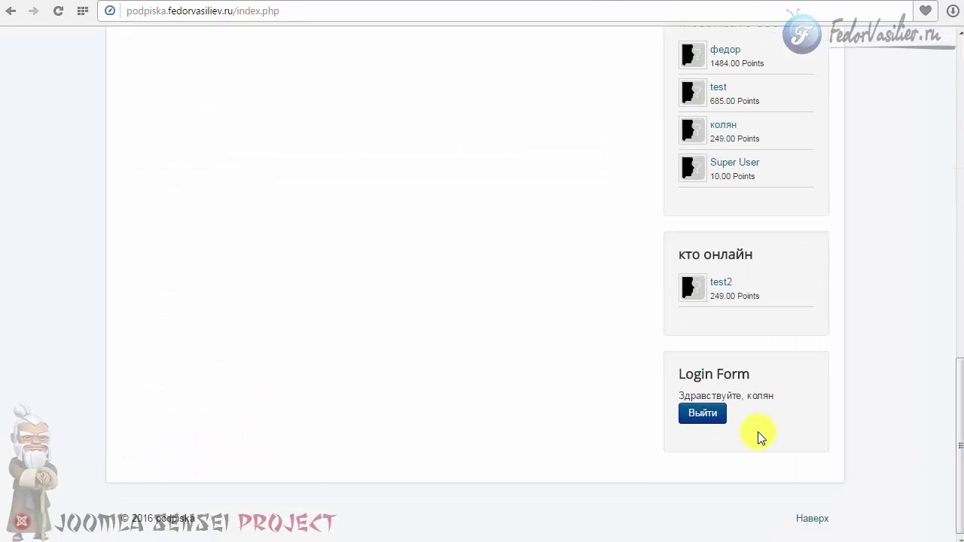
left_click(703, 412)
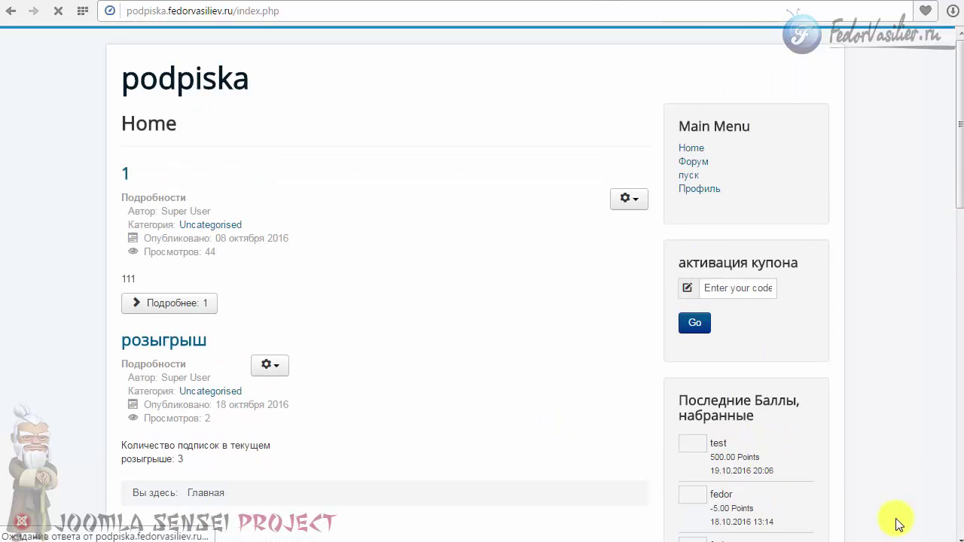
scroll(896, 522, "down", 10)
left_click(737, 292)
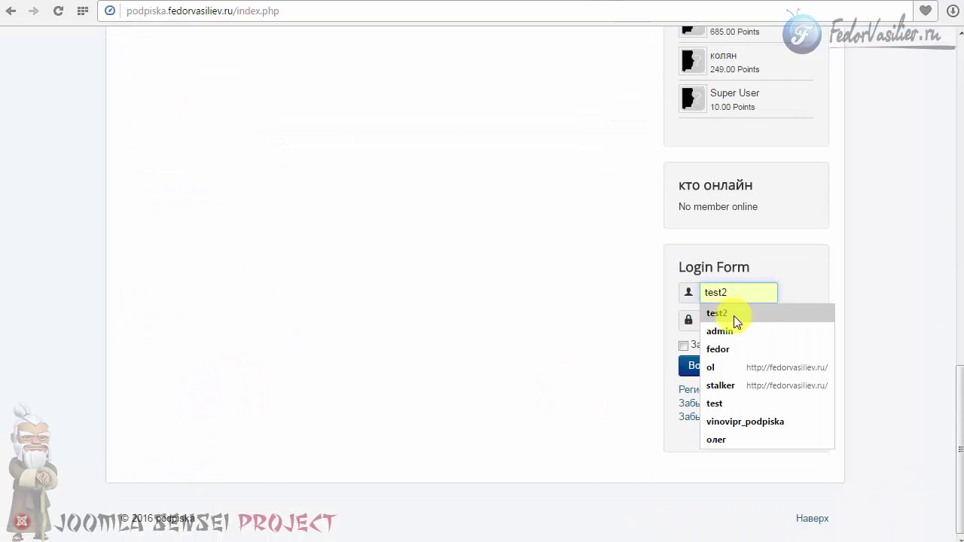
left_click(721, 403)
left_click(691, 366)
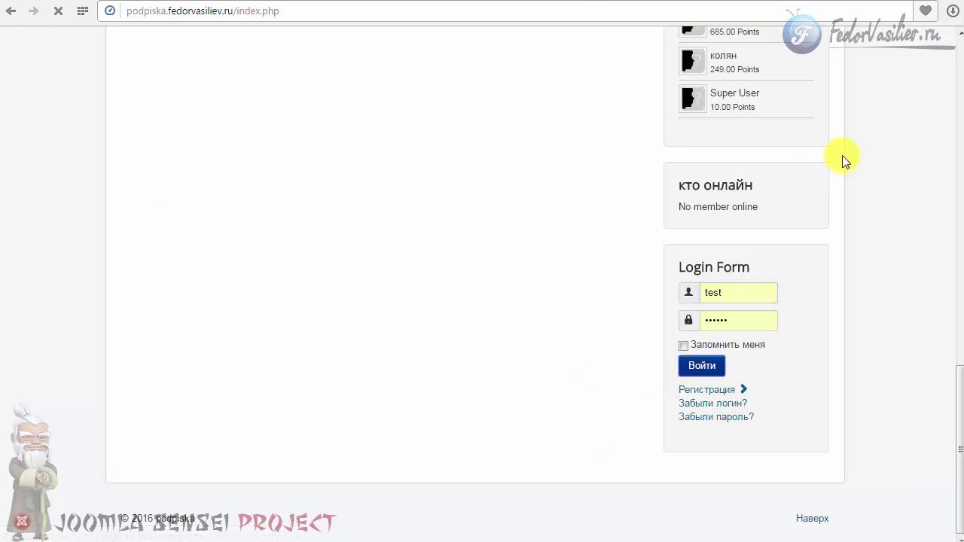
- Paste the copied coupon code into the coupon activation module, submit it, and reload the page
left_click(727, 287)
right_click(727, 287)
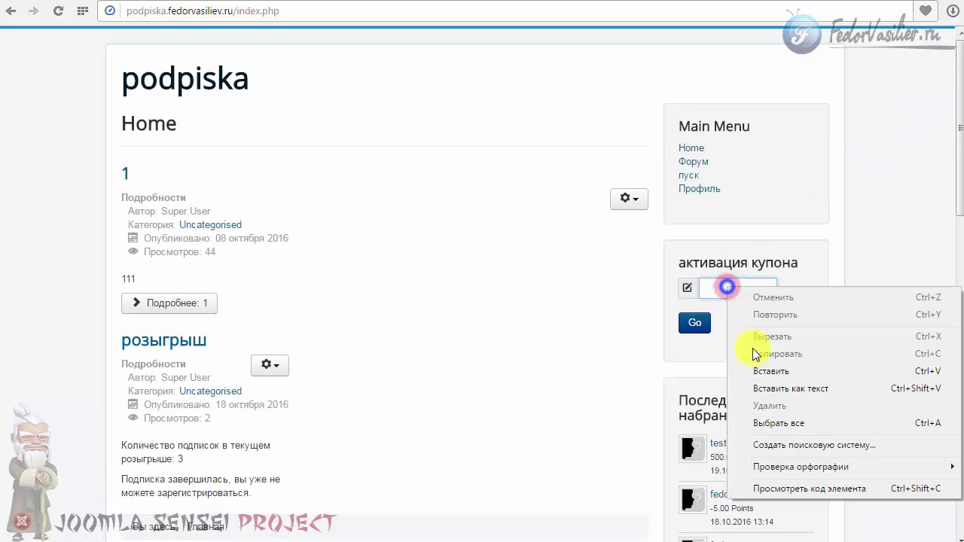
left_click(748, 370)
left_click(693, 322)
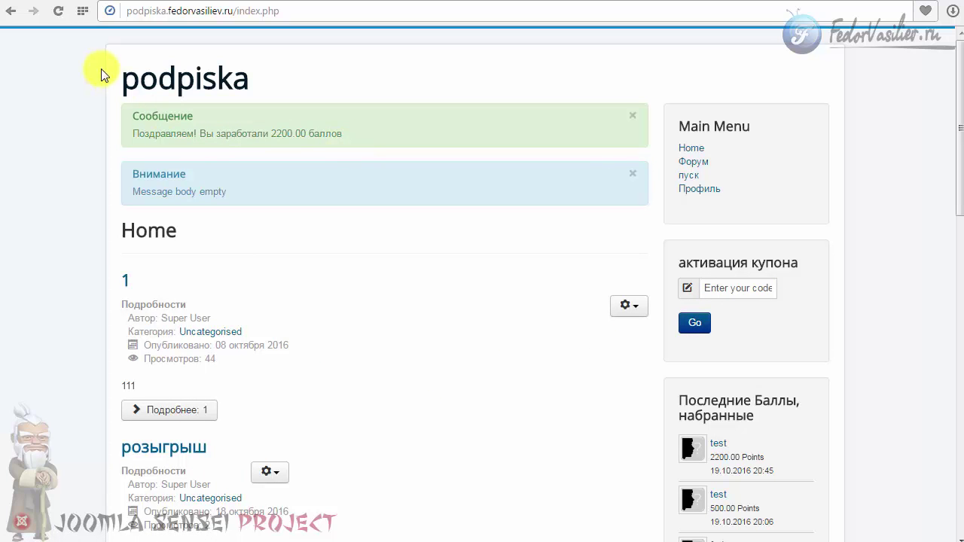
left_click(58, 11)
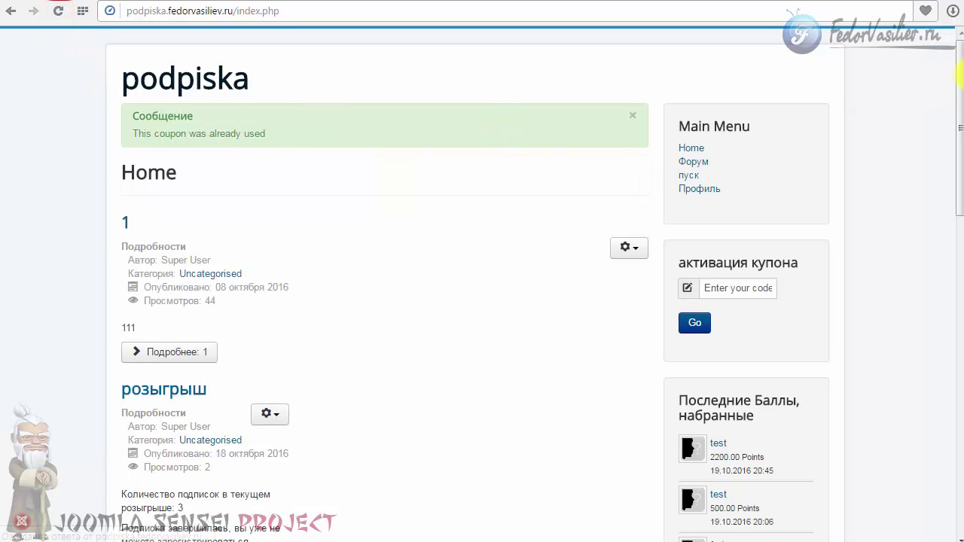
- Open the profile of user test from the recent points list and examine the coupon entry in its latest activity
left_click_drag(957, 103, 958, 160)
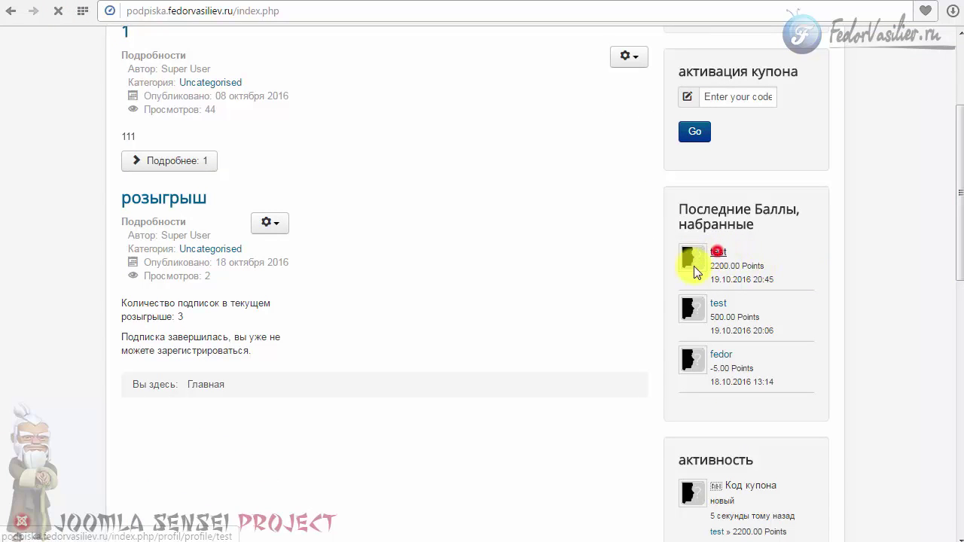
left_click(724, 256)
left_click(224, 184)
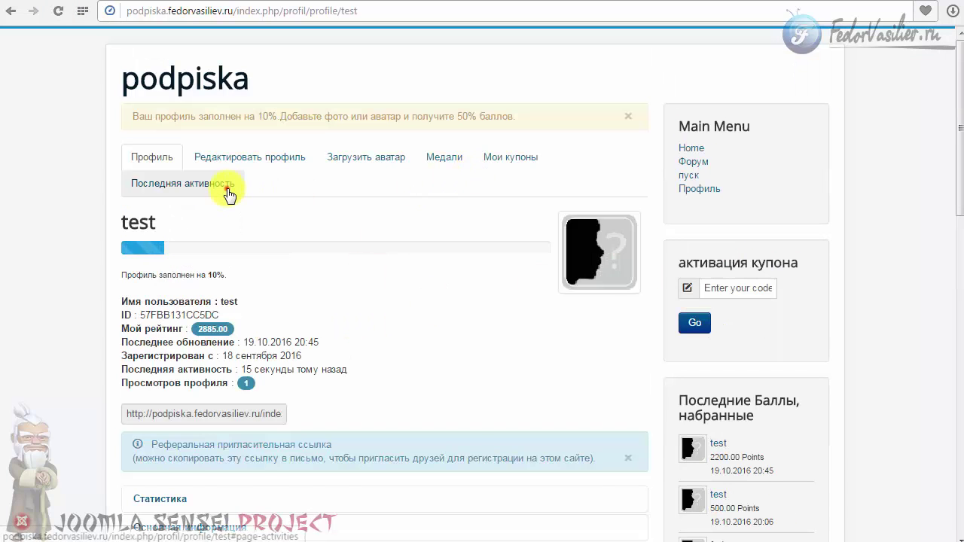
left_click_drag(198, 273, 253, 271)
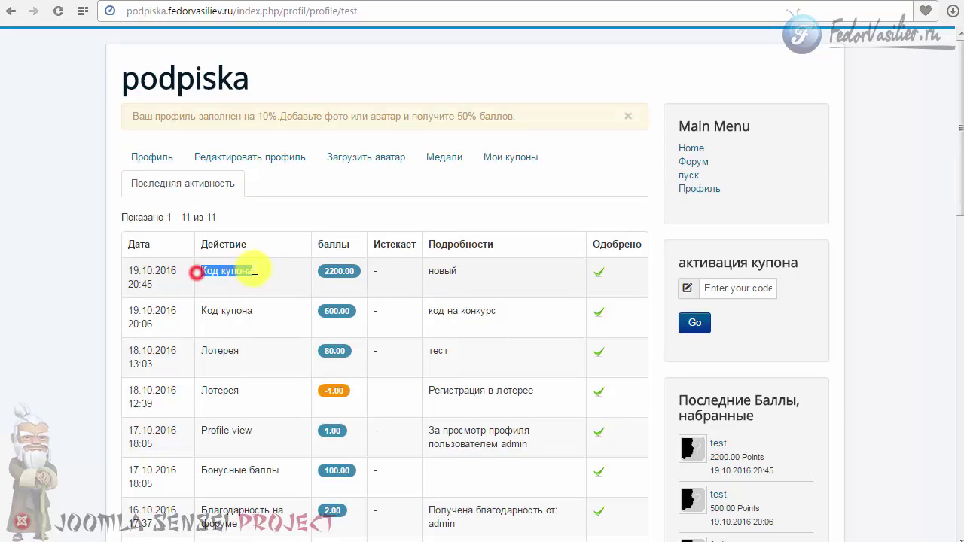
left_click_drag(458, 269, 426, 271)
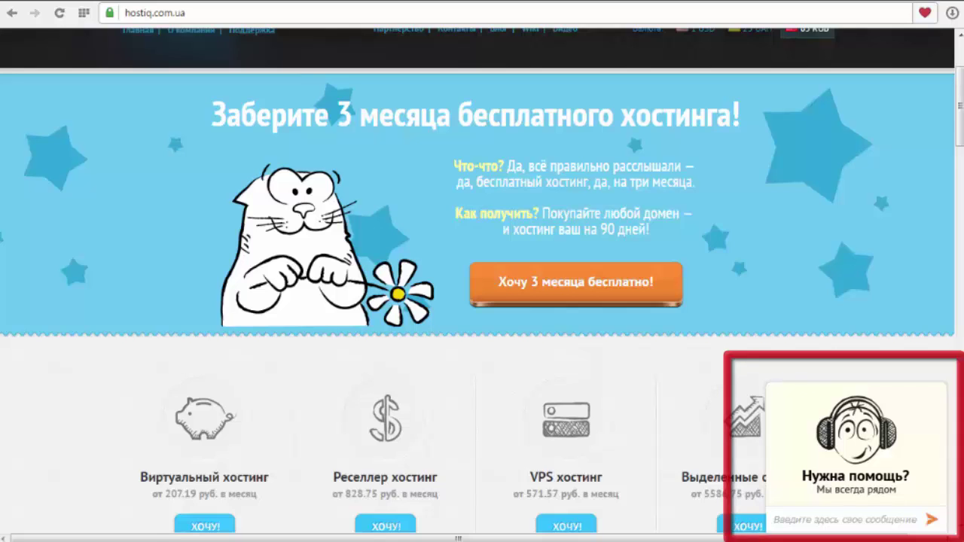
- Examine the support chat and the virtual hosting plans on the hostiq.com.ua website
left_click(849, 479)
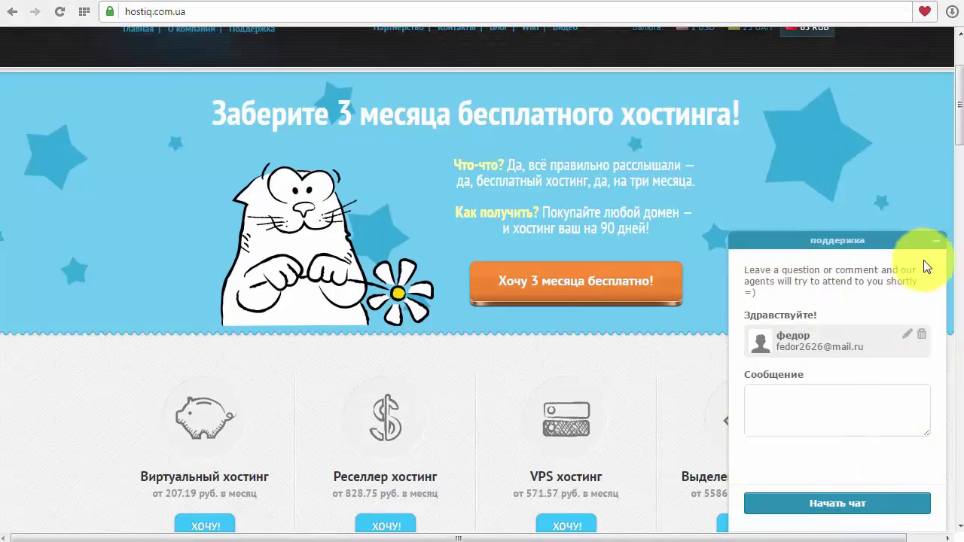
left_click(935, 240)
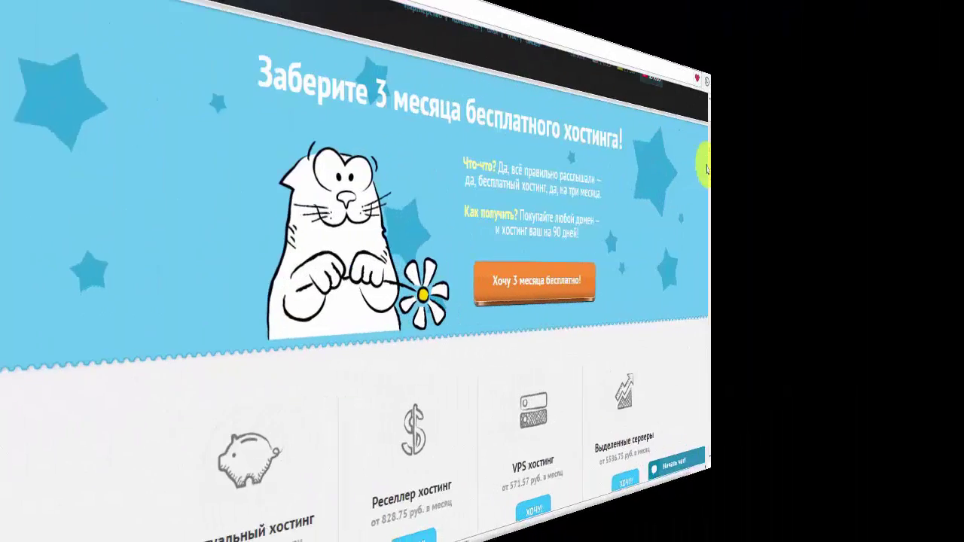
mouse_move(958, 114)
left_mouse_down()
mouse_move(960, 158)
mouse_move(961, 118)
left_mouse_up()
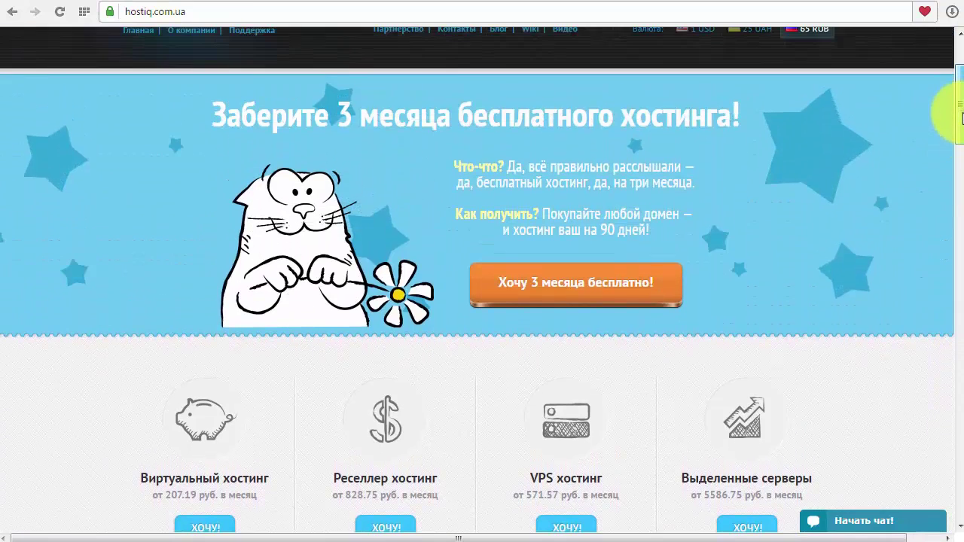
left_click(701, 393)
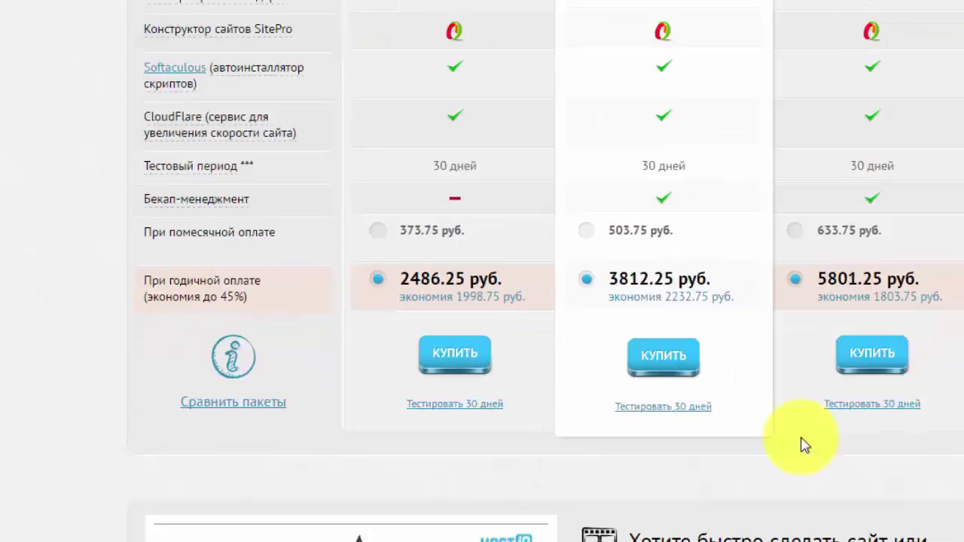
scroll(673, 469, "down", 10)
left_click_drag(955, 343, 937, 467)
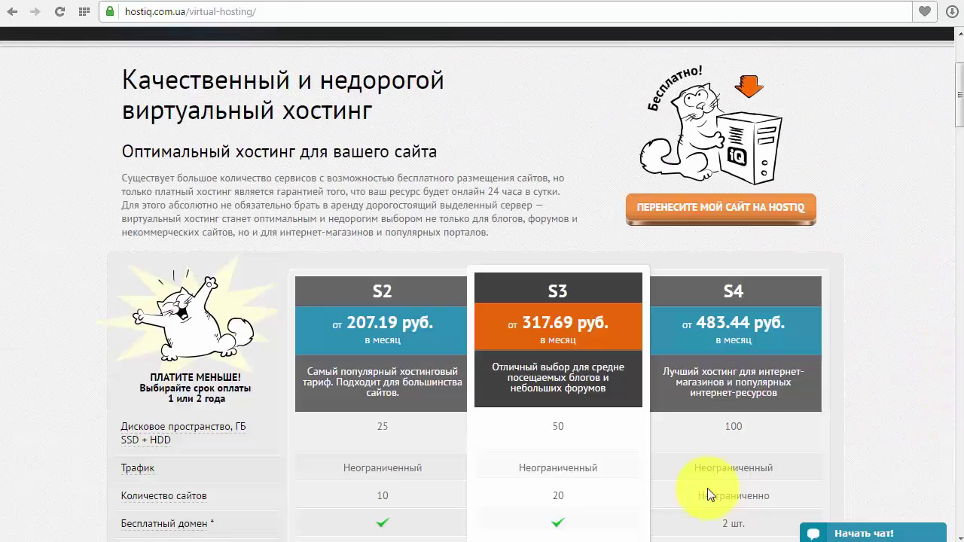